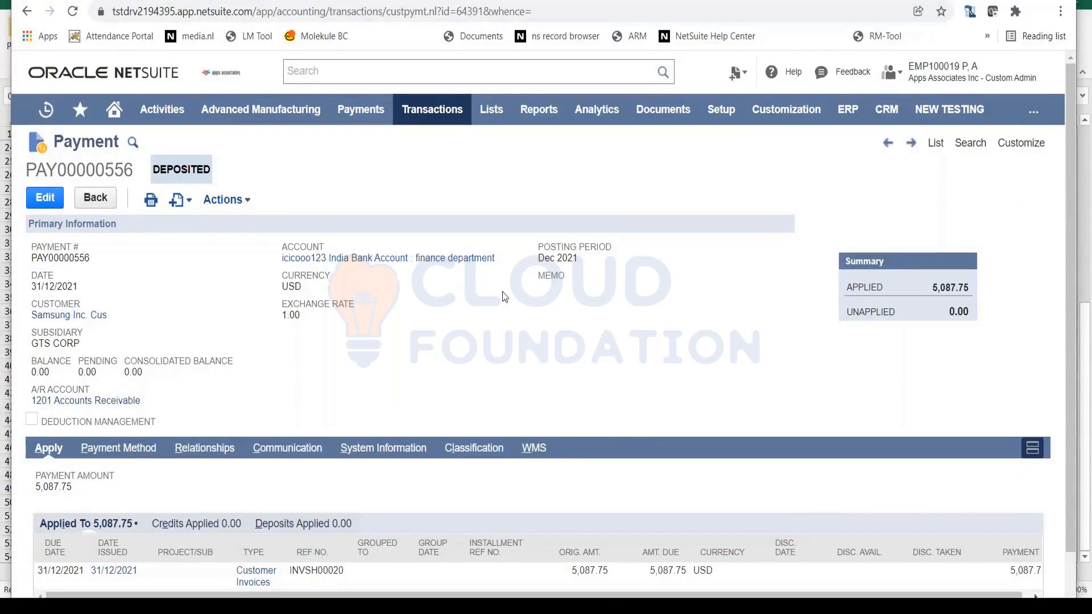
- Open the recent Samsung Inc. Cus sales order and start a return authorization from it
mouse_move(43, 114)
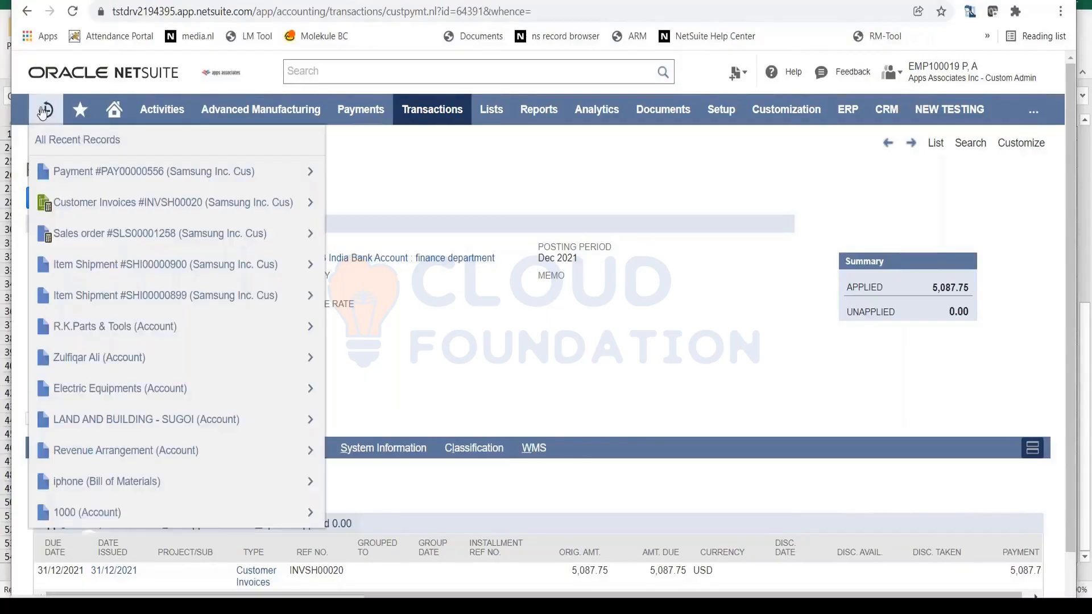
click(93, 230)
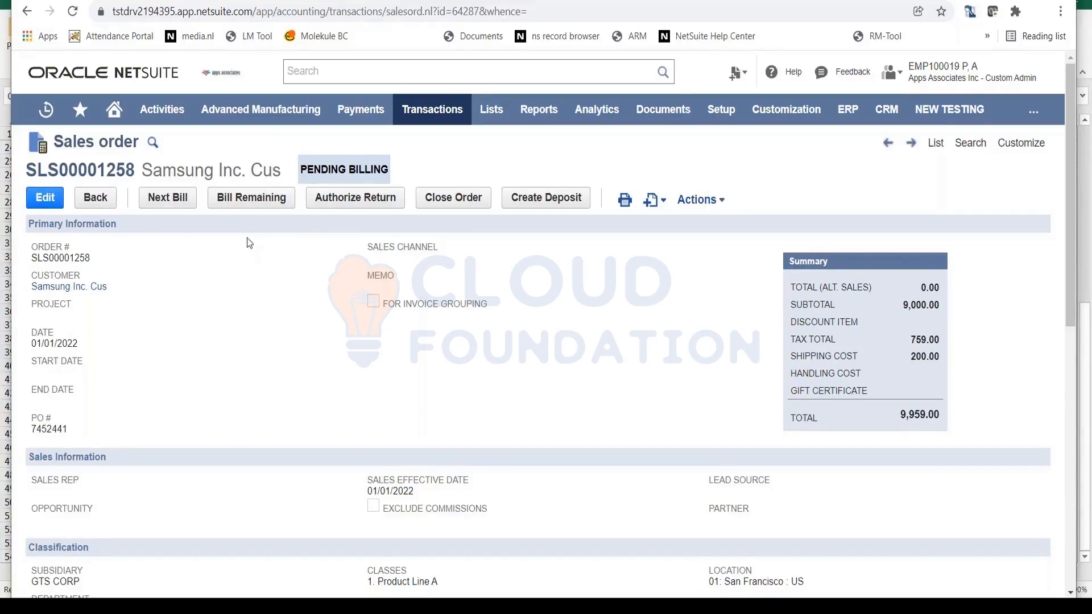
click(344, 204)
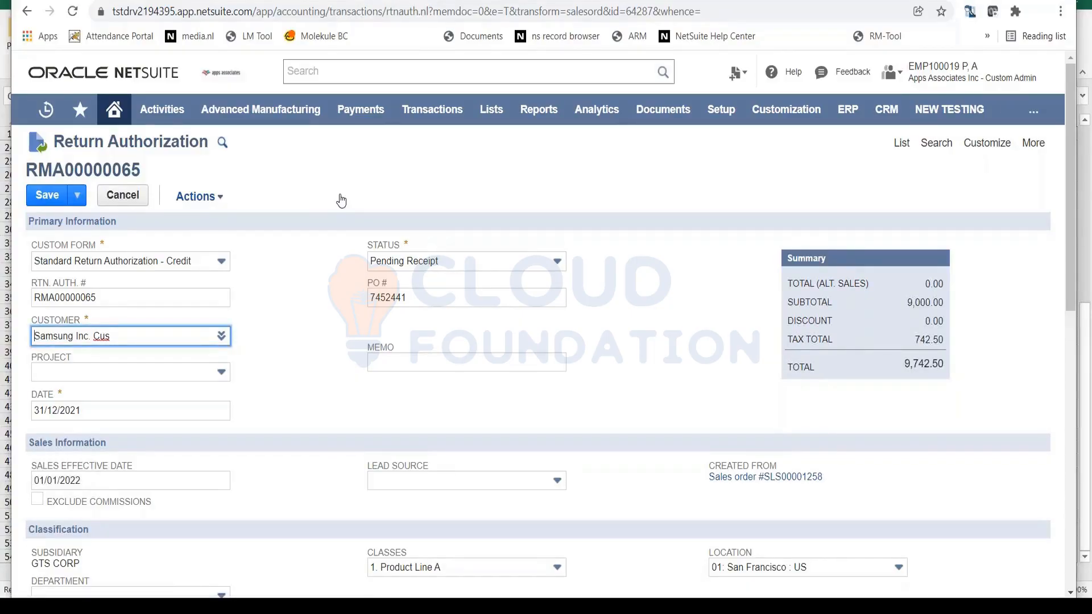
- Set the quantity of item AC-57891 on the return authorization to 5
scroll(788, 460, down, 5)
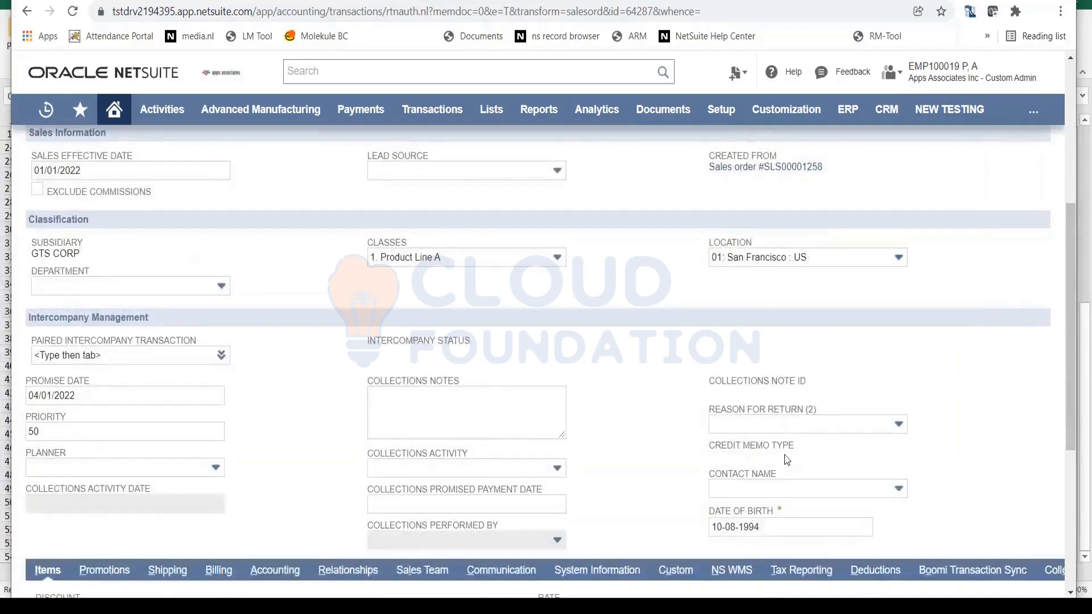
scroll(787, 460, down, 5)
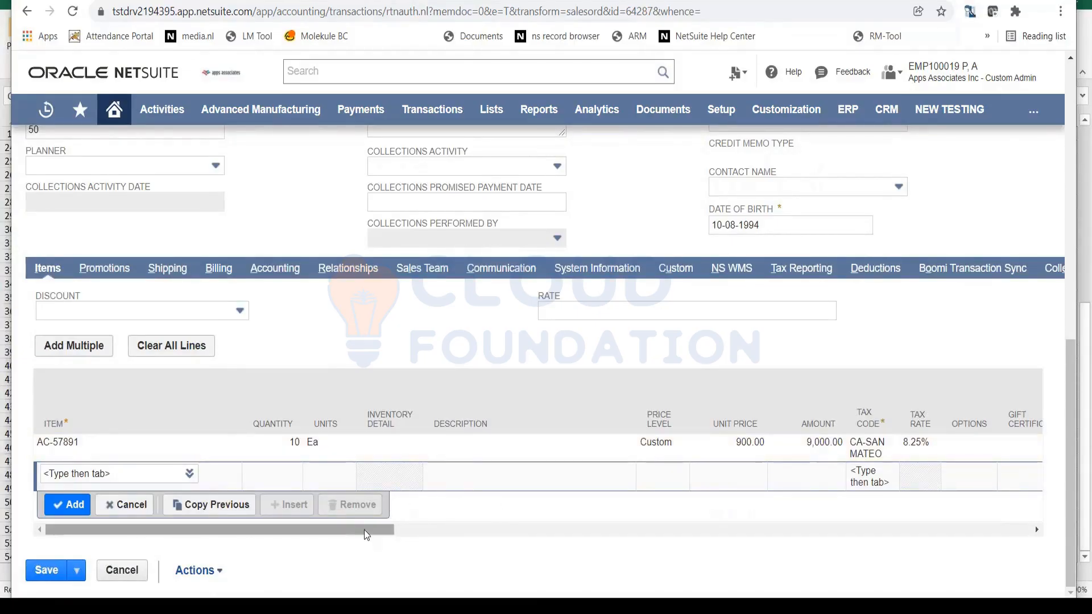
drag(364, 530, 237, 450)
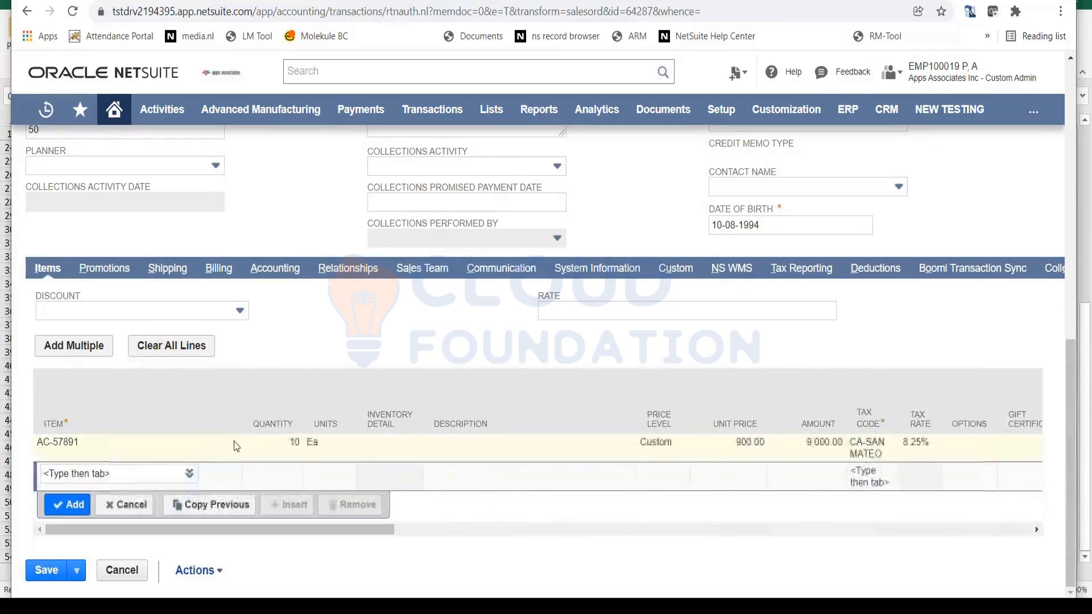
click(292, 443)
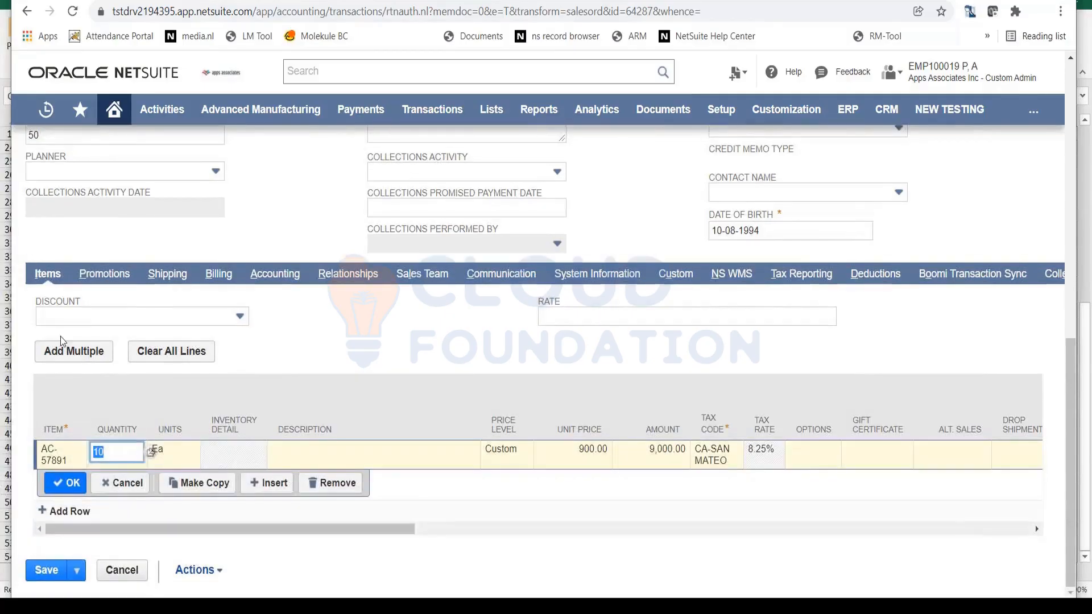
text(5)
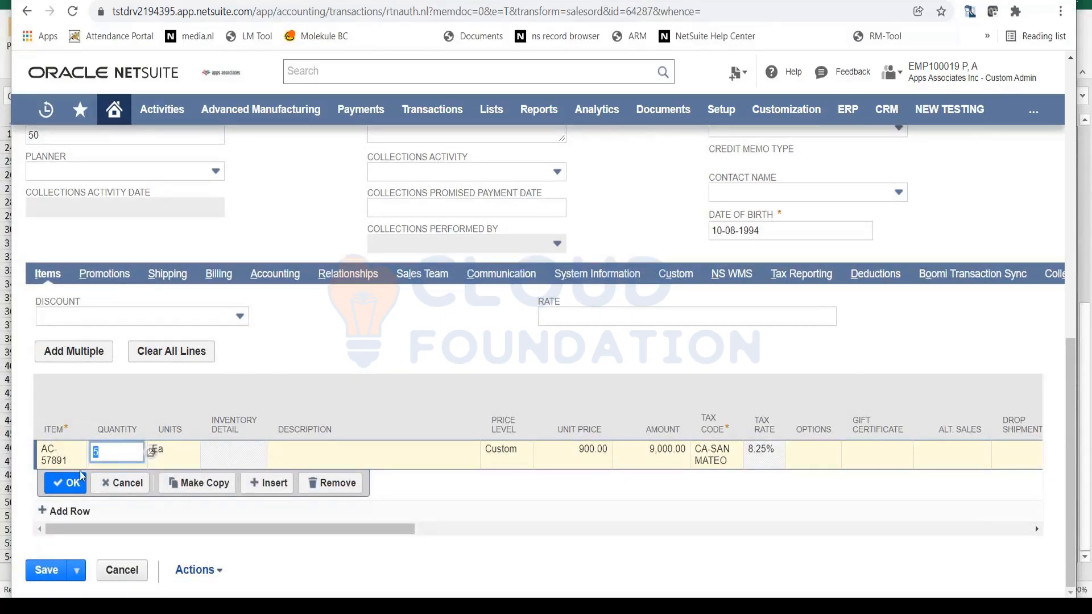
click(74, 486)
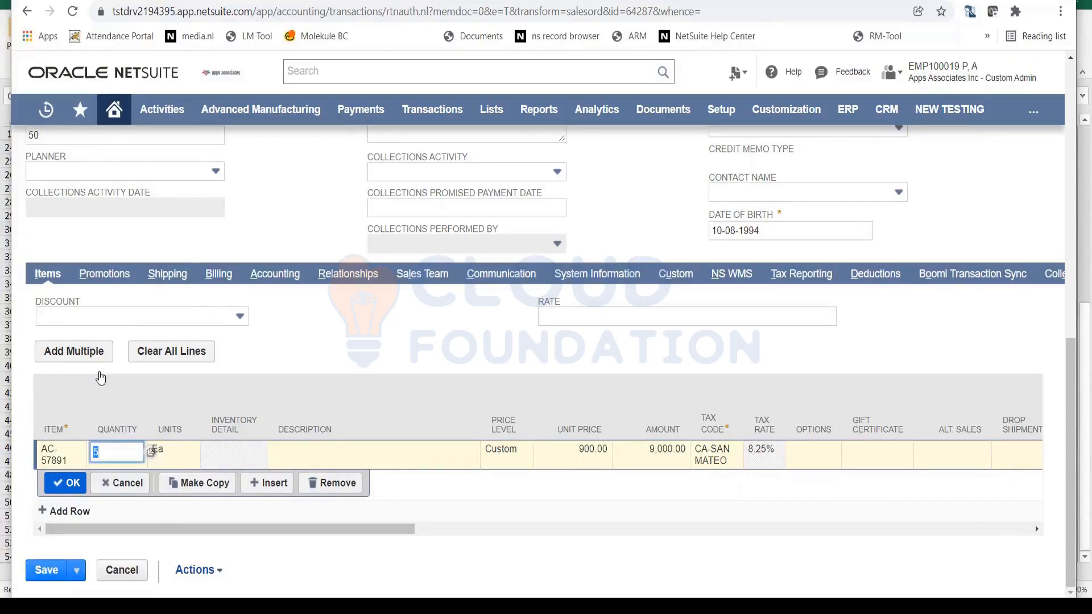
key(Return)
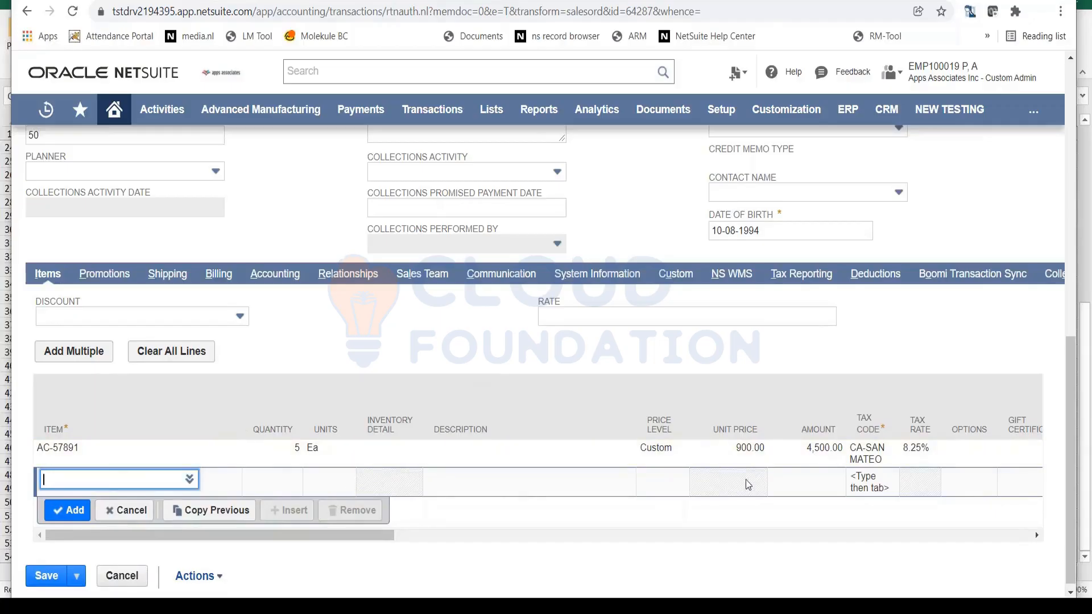
- Turn off the To Be E-mailed option on the return authorization and save it
scroll(609, 432, up, 5)
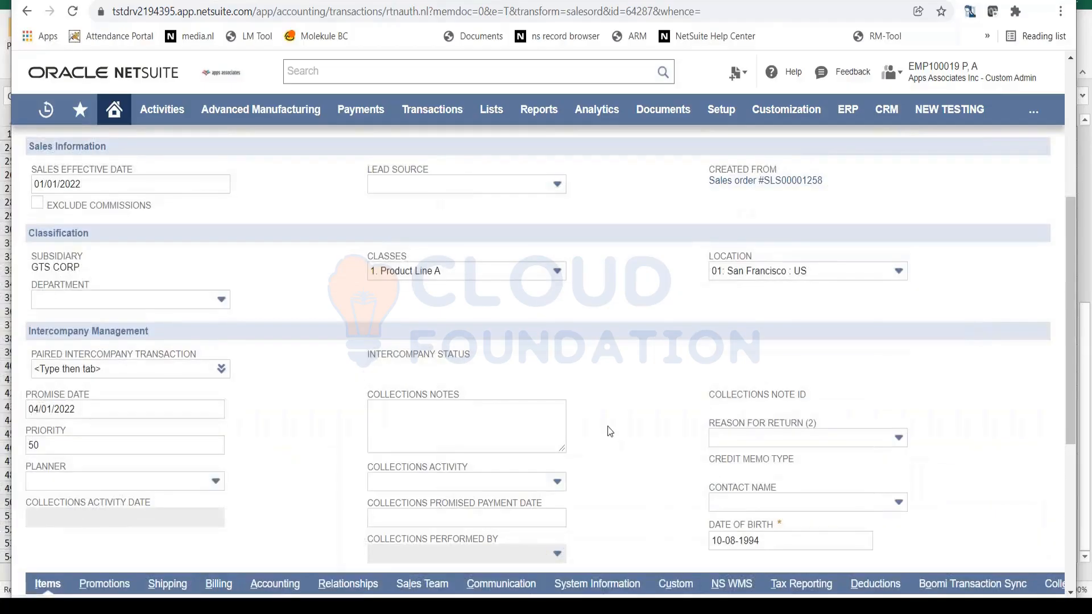
scroll(603, 427, up, 5)
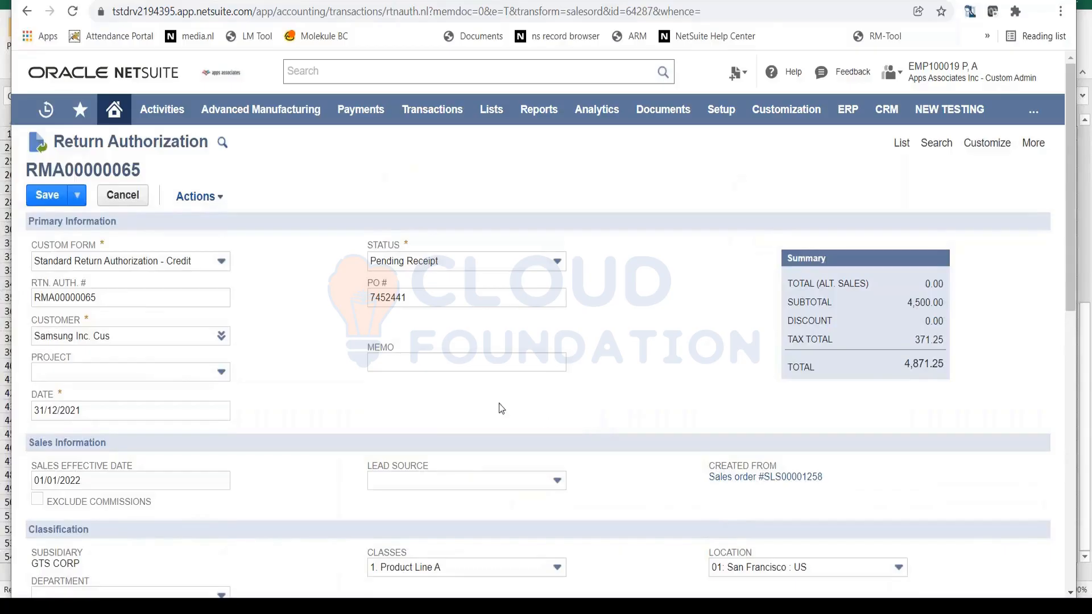
click(39, 198)
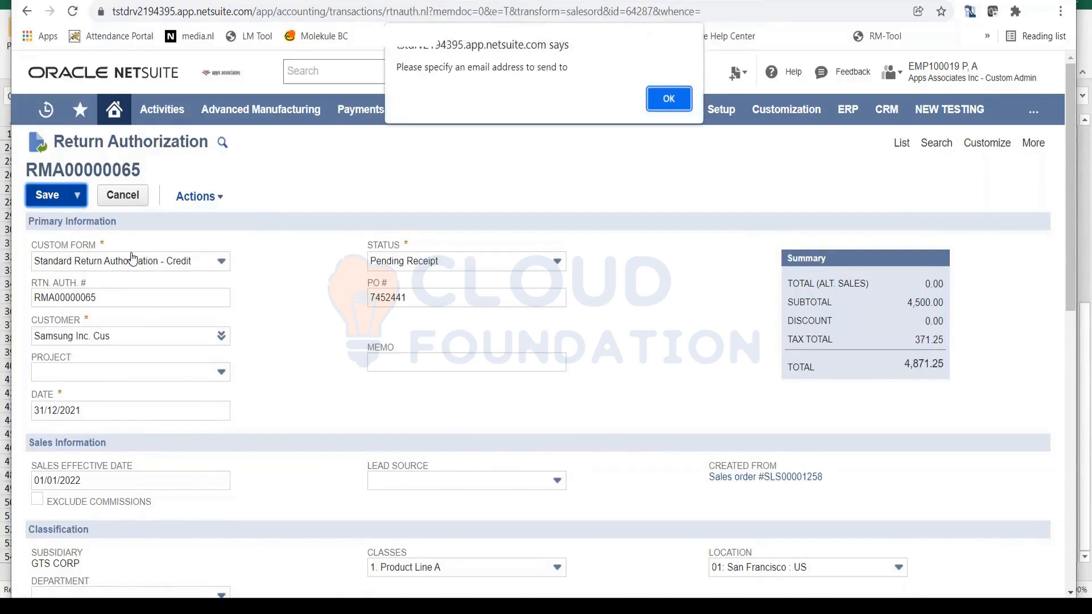
click(671, 98)
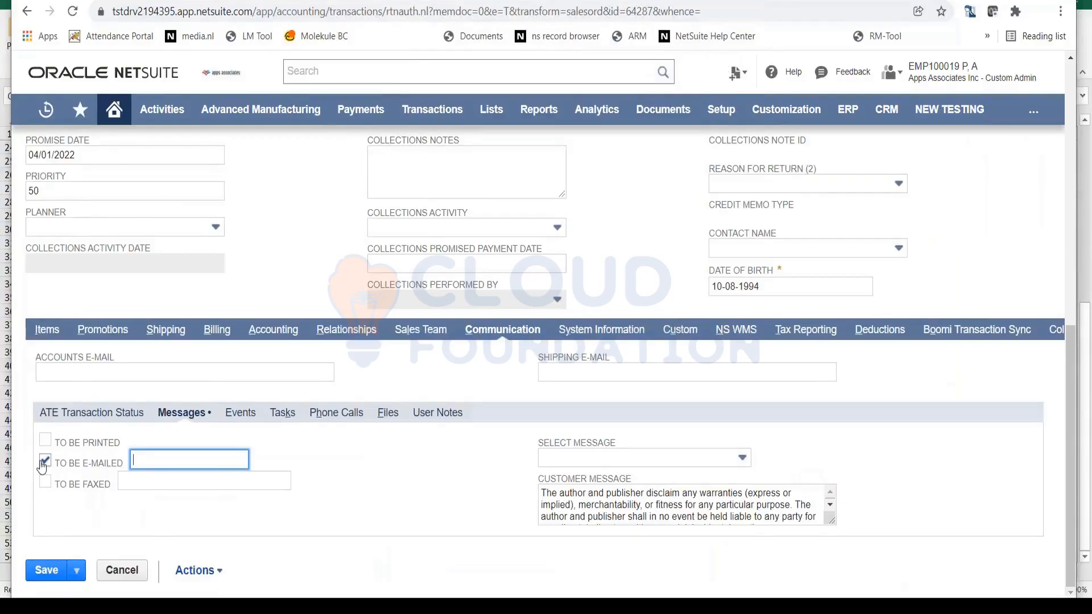
click(44, 460)
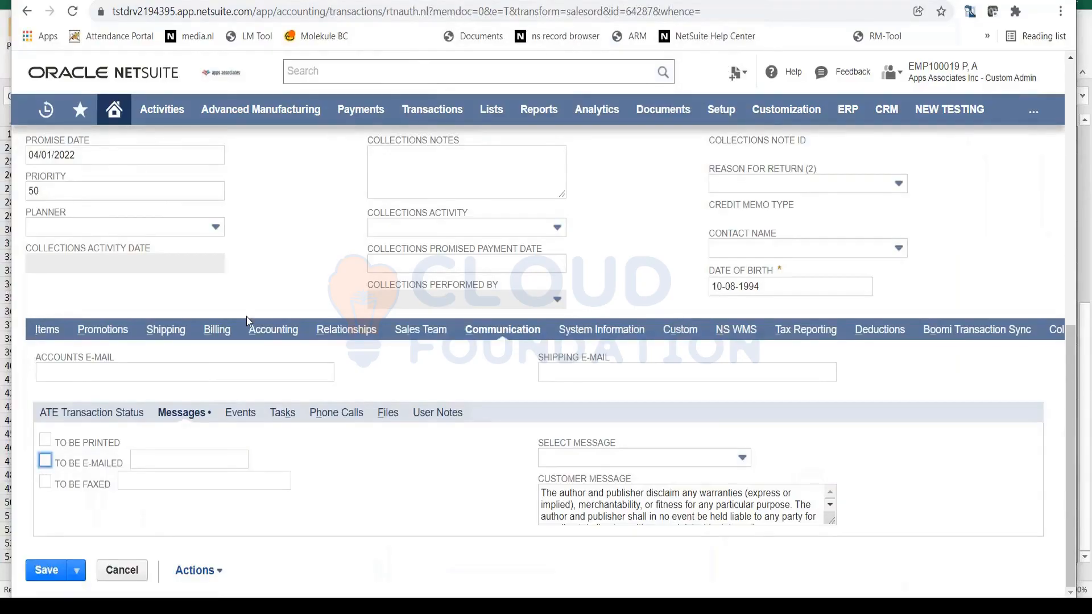
scroll(247, 316, up, 10)
click(47, 205)
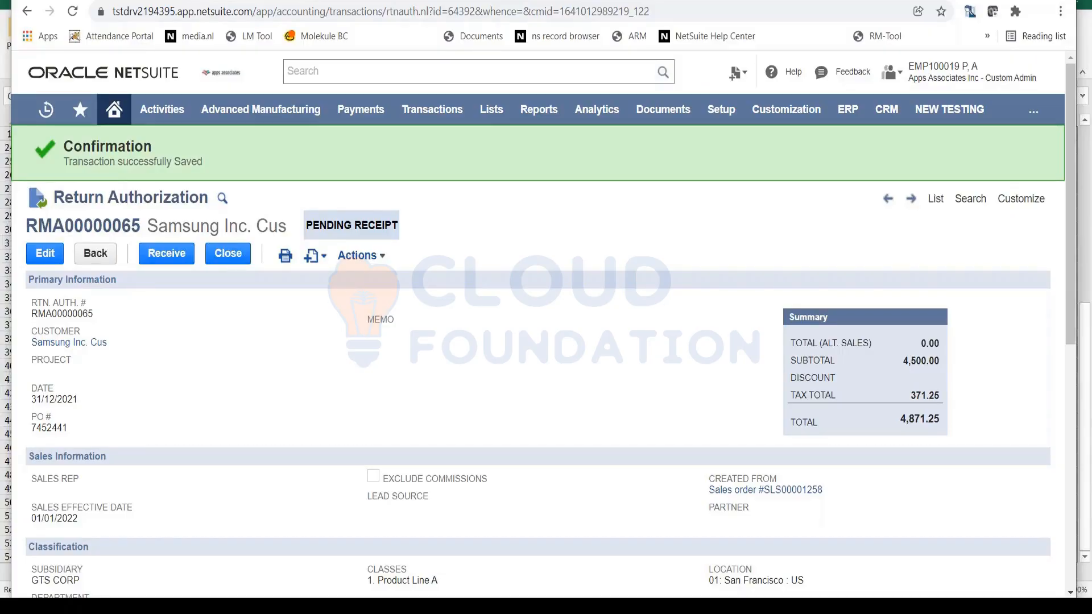
- Receive the returned AC-57891 units against the return authorization, check the receipt line's details, and save the item receipt
click(186, 260)
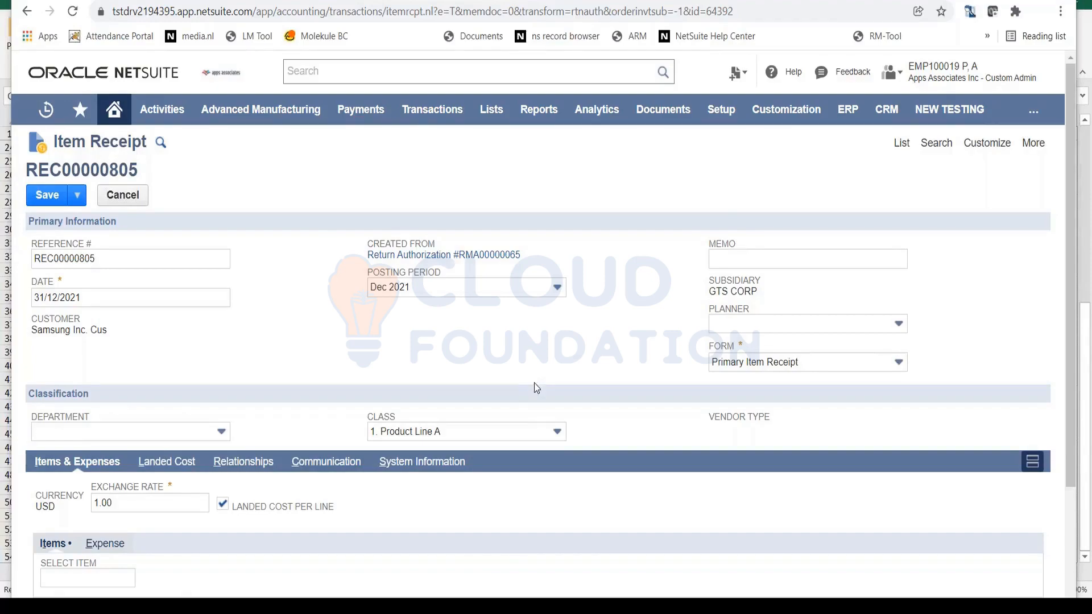
scroll(535, 384, down, 3)
drag(631, 549, 874, 560)
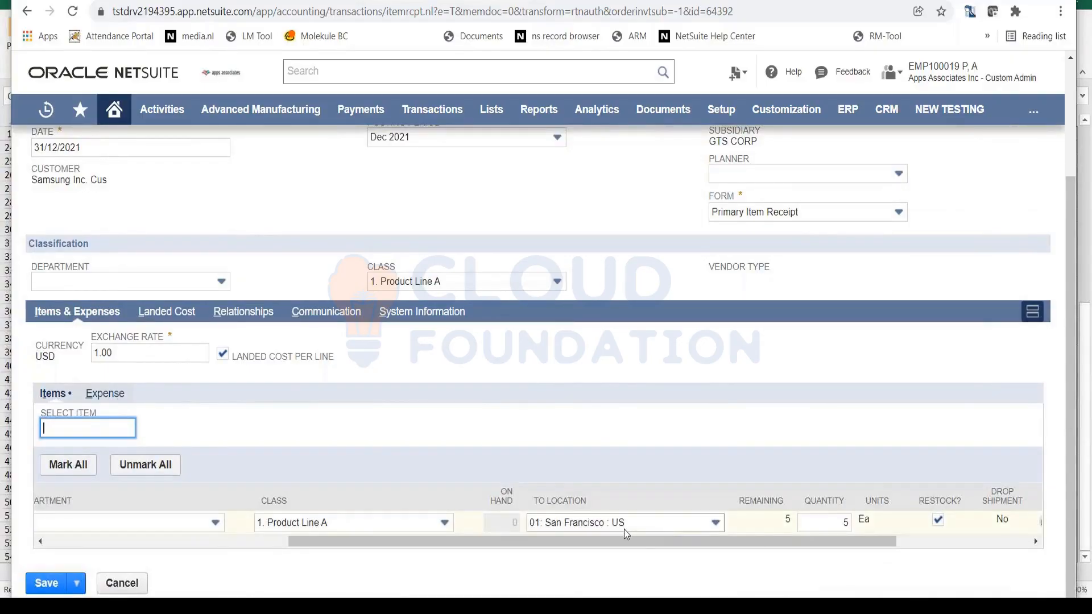
drag(650, 545, 761, 555)
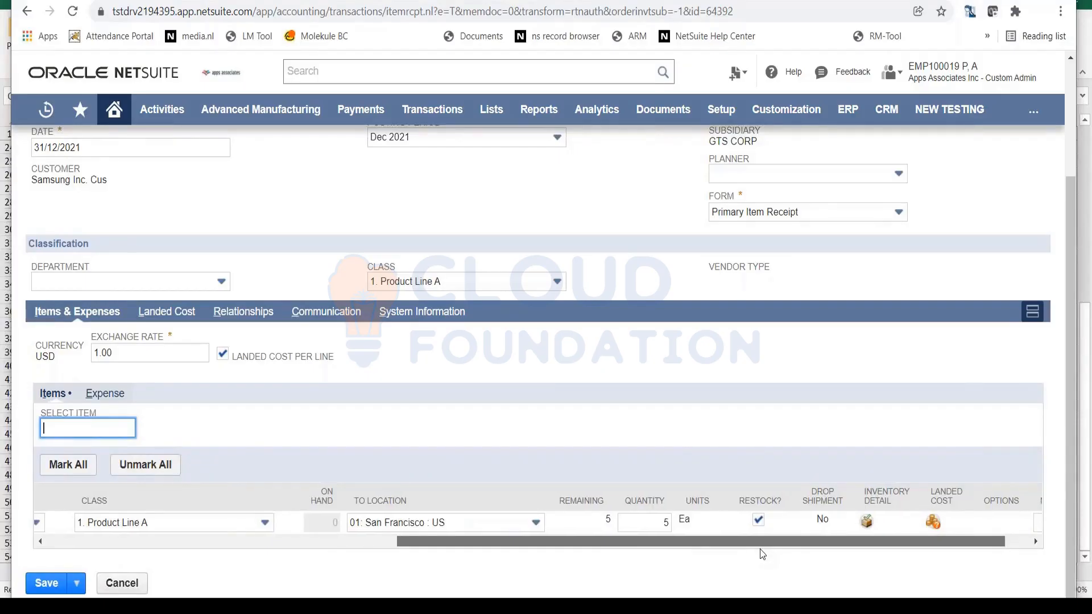
drag(761, 548, 786, 544)
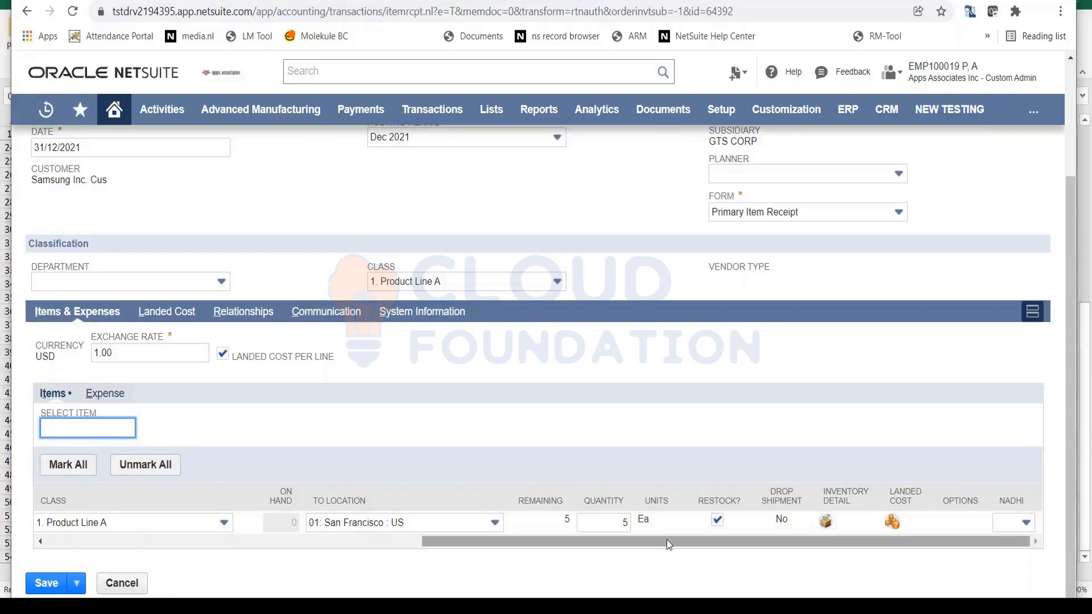
drag(667, 544, 289, 544)
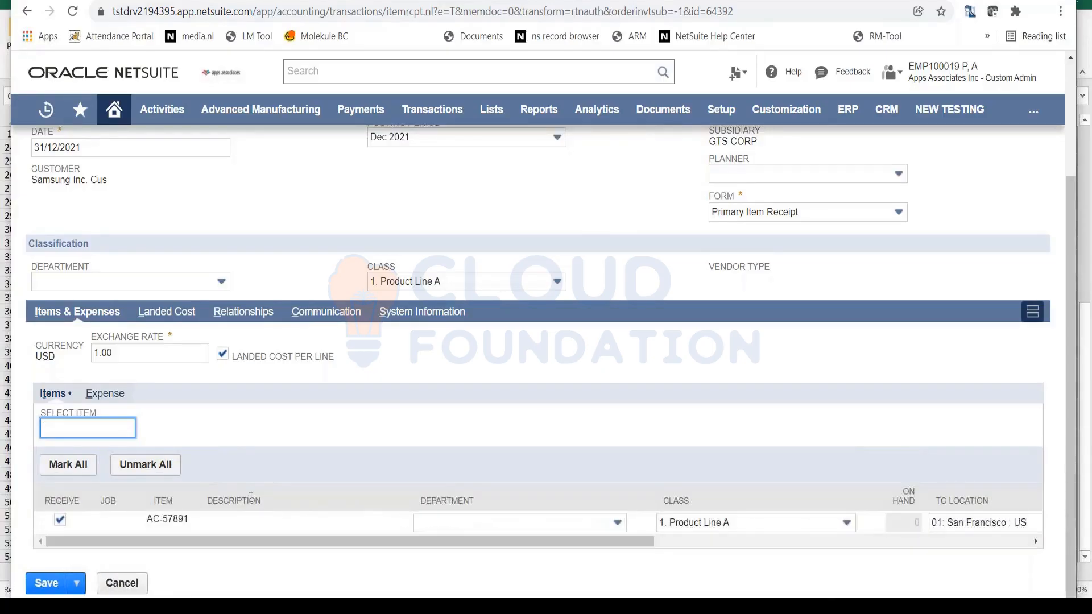
scroll(261, 488, up, 3)
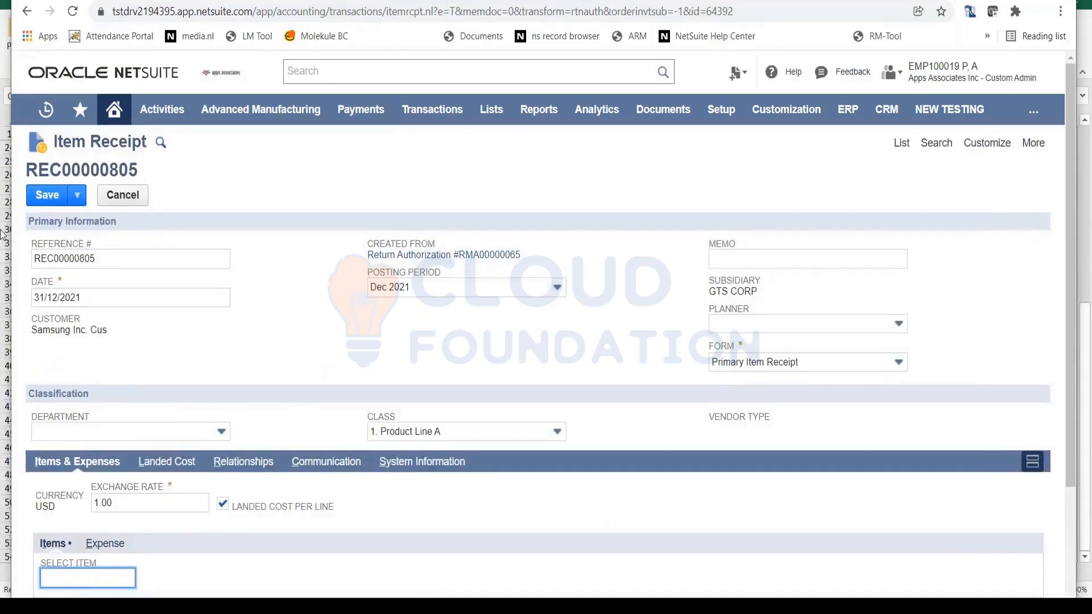
click(40, 194)
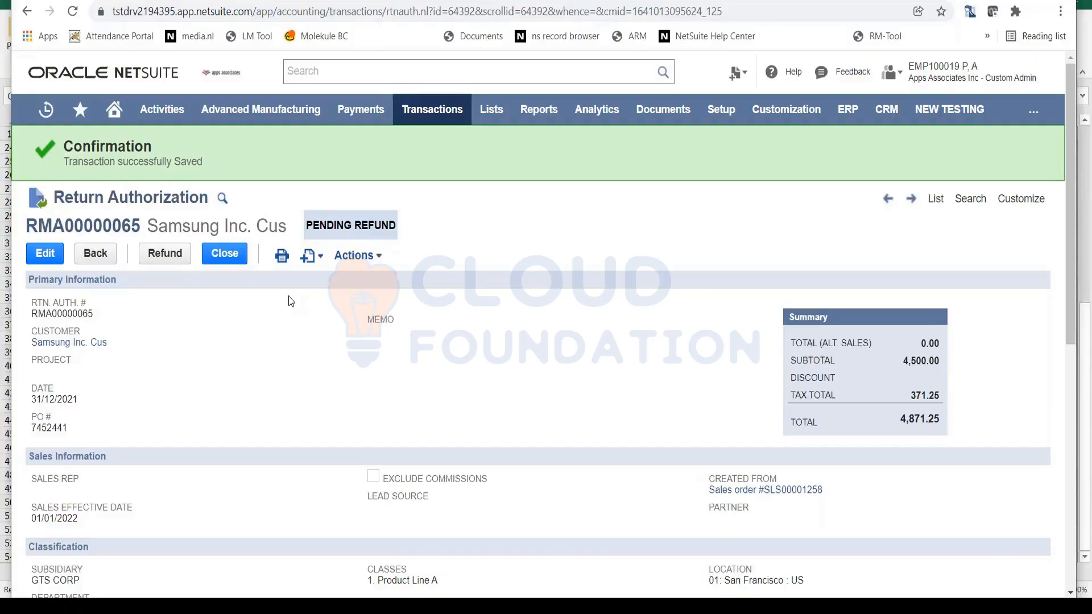
- Start a refund credit memo from the return authorization and review its item line
click(176, 259)
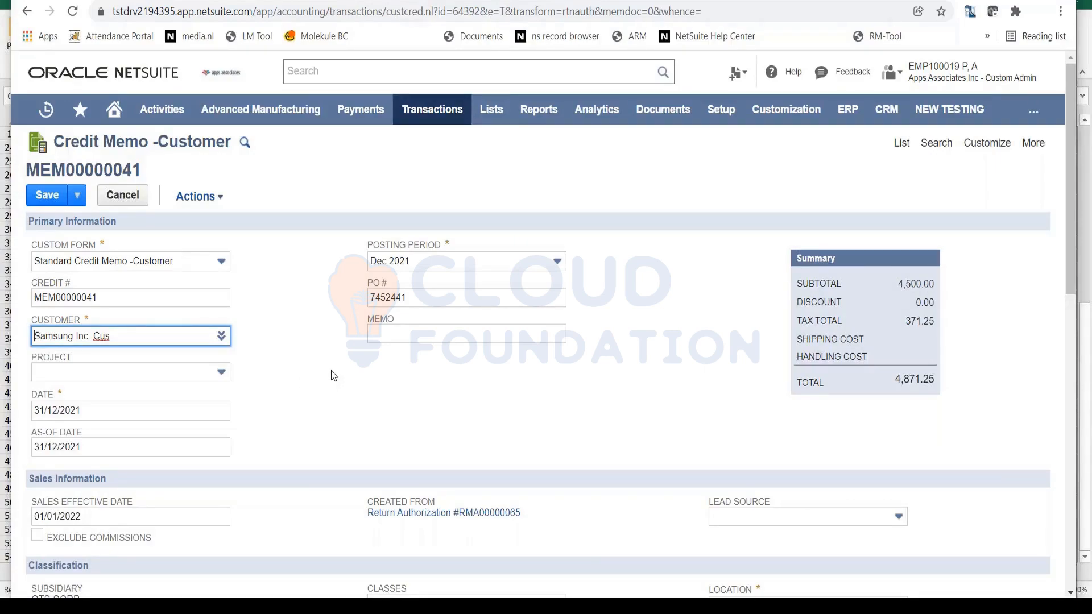
scroll(331, 370, down, 5)
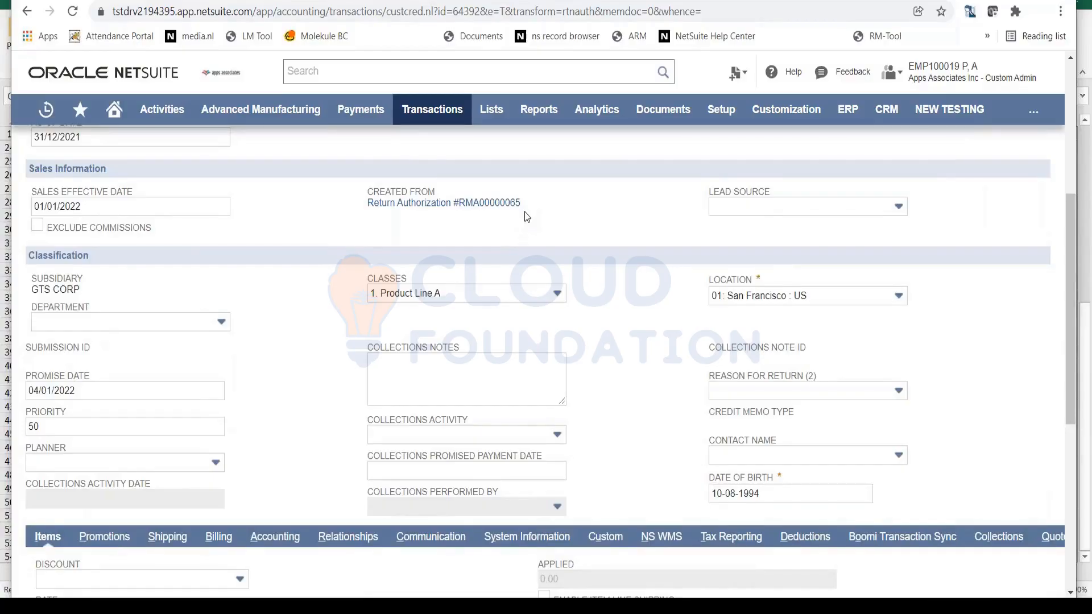
scroll(525, 217, down, 6)
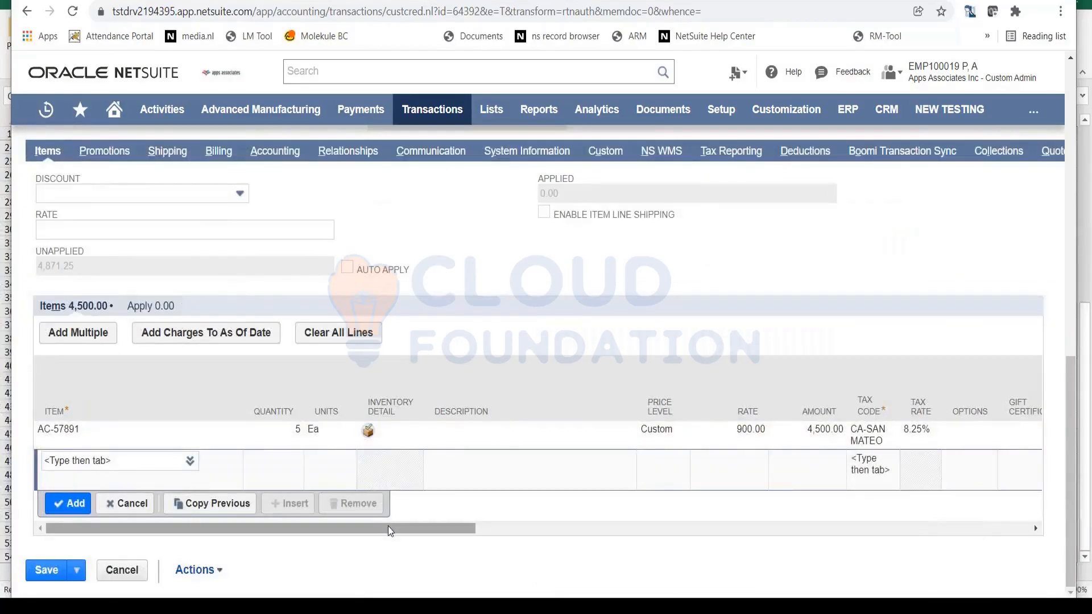
drag(390, 530, 728, 596)
click(106, 460)
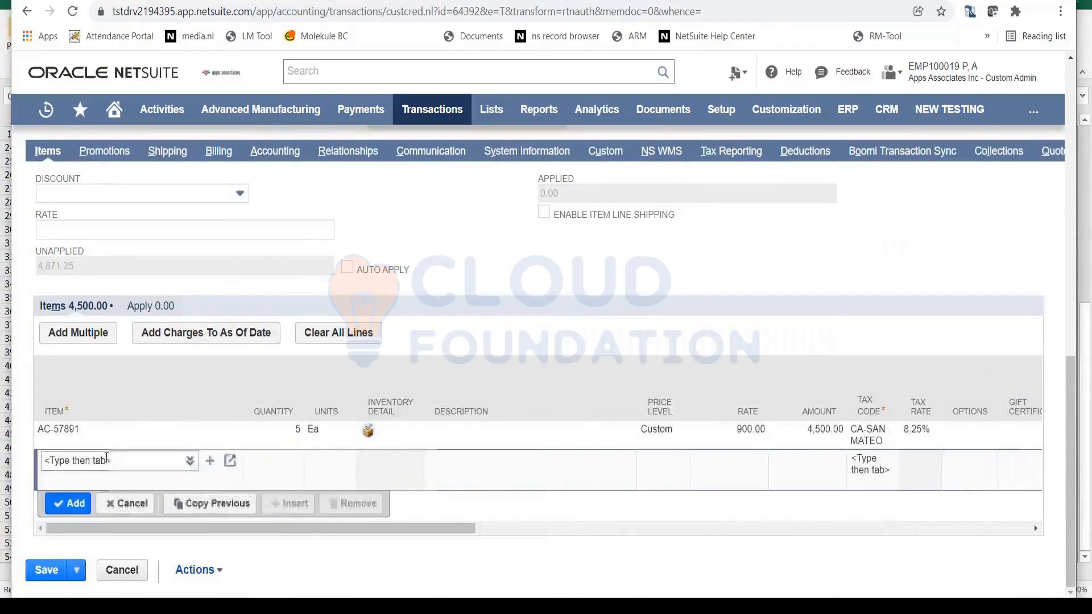
scroll(139, 349, up, 7)
- Turn off the To Be E-mailed option on the customer credit memo and save it
click(45, 196)
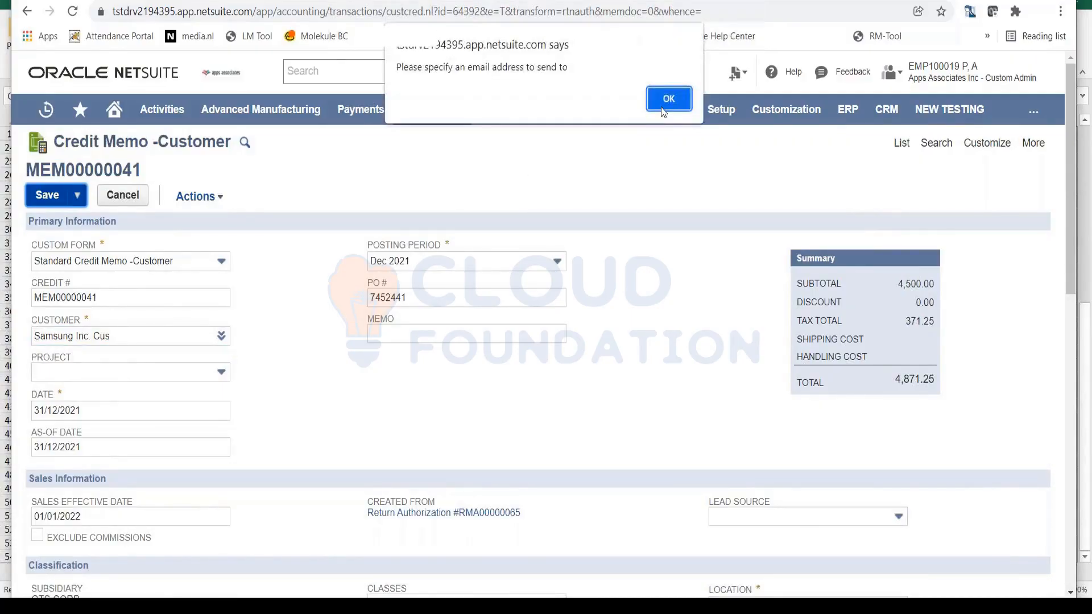
click(669, 99)
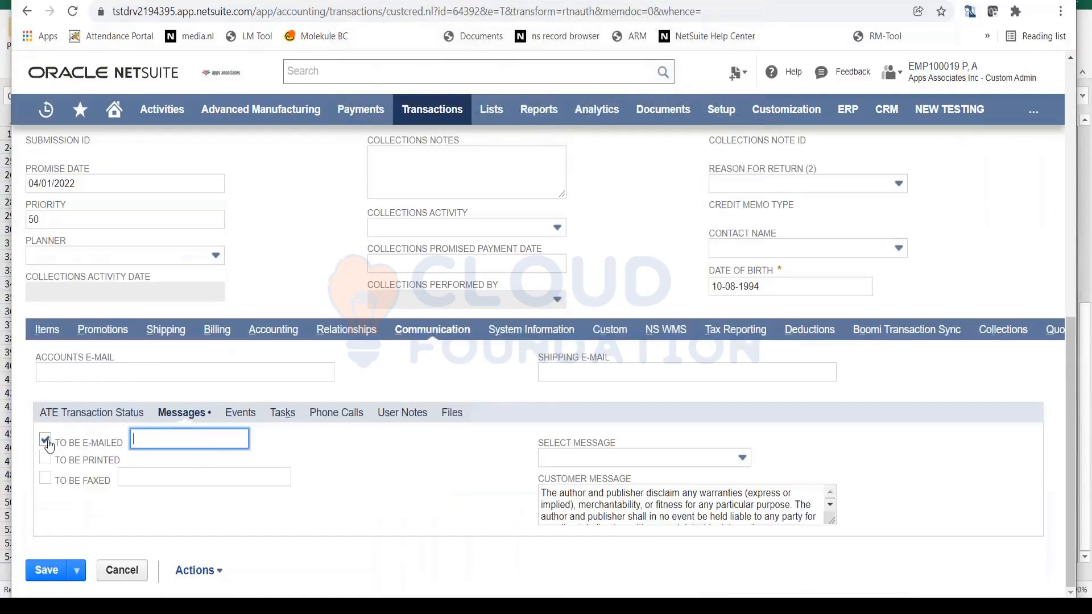
click(46, 440)
scroll(134, 420, up, 10)
click(47, 196)
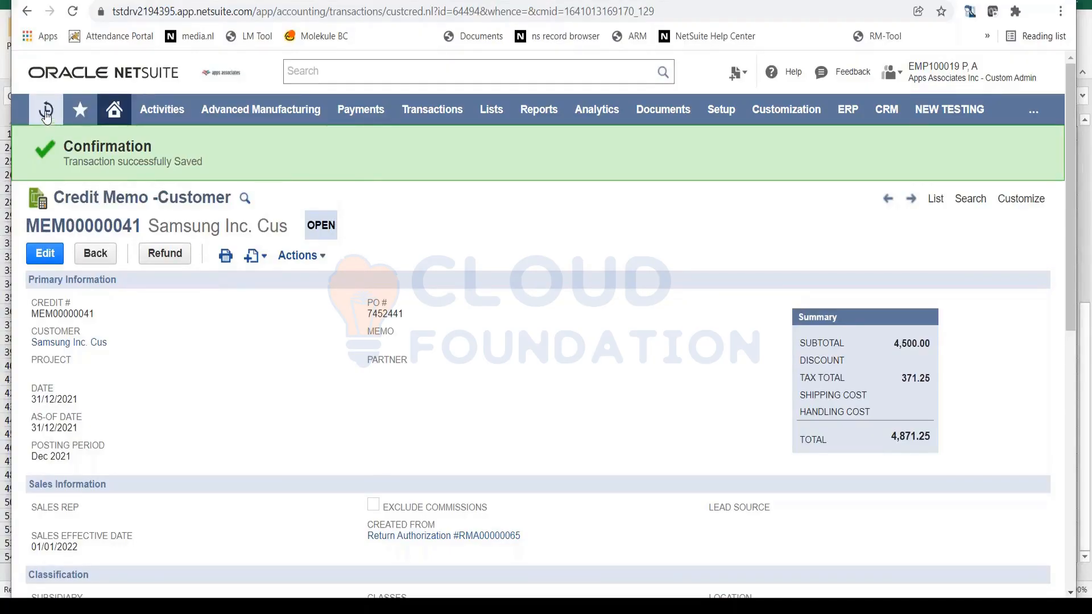
- Open the recent Samsung Inc. Cus customer invoice and review its summary and item line
mouse_move(46, 109)
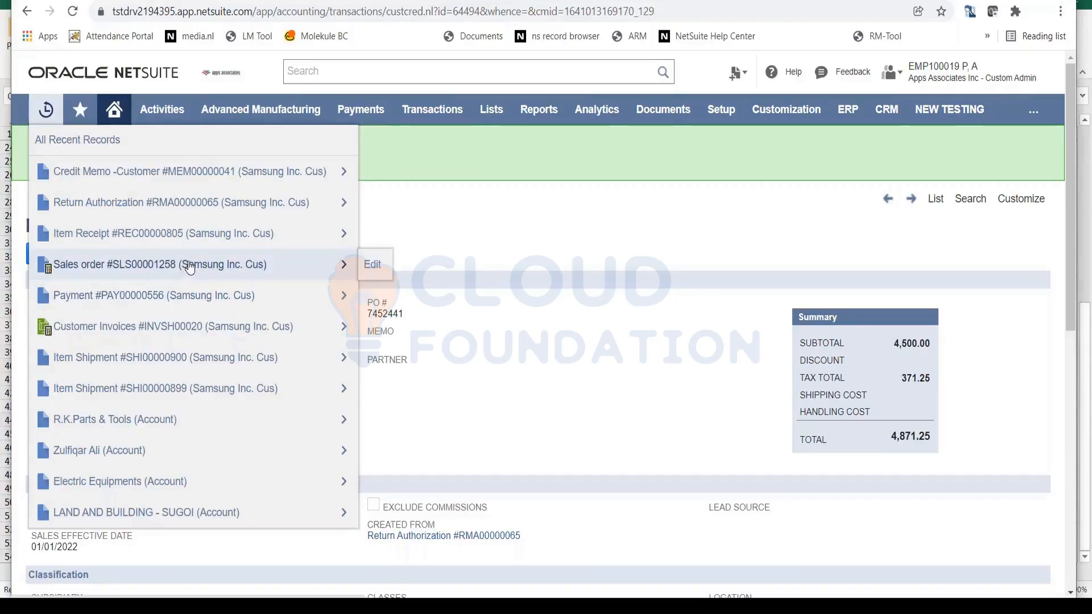
click(185, 327)
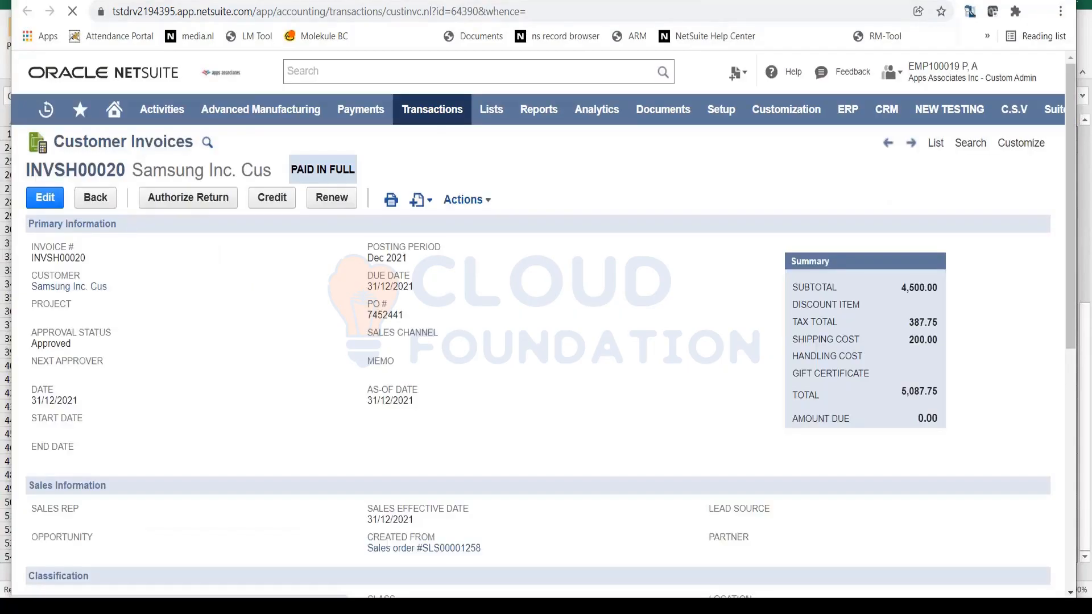
scroll(202, 433, down, 5)
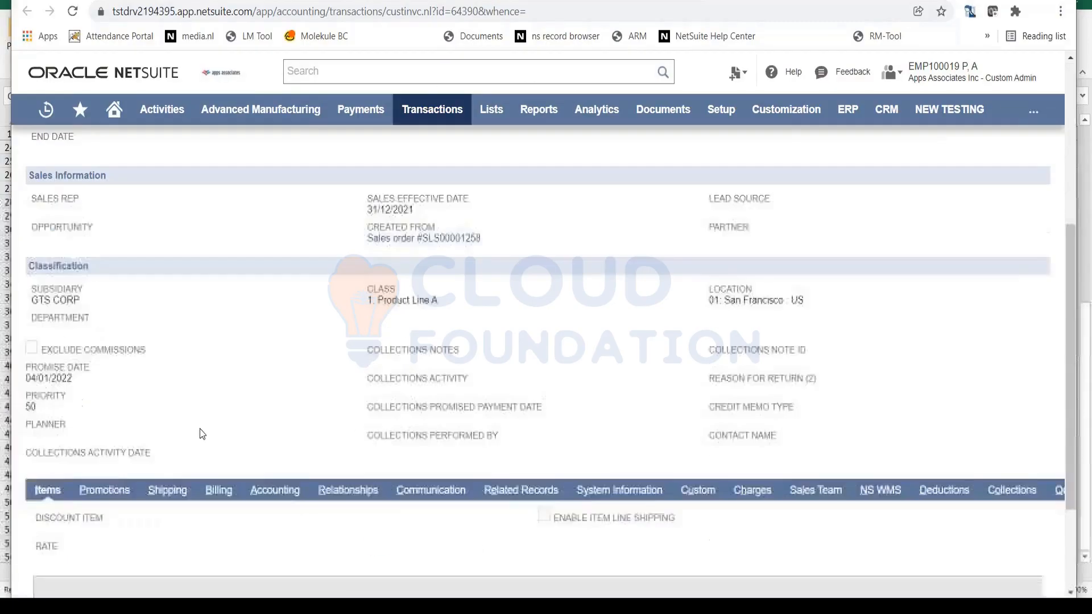
scroll(541, 392, down, 3)
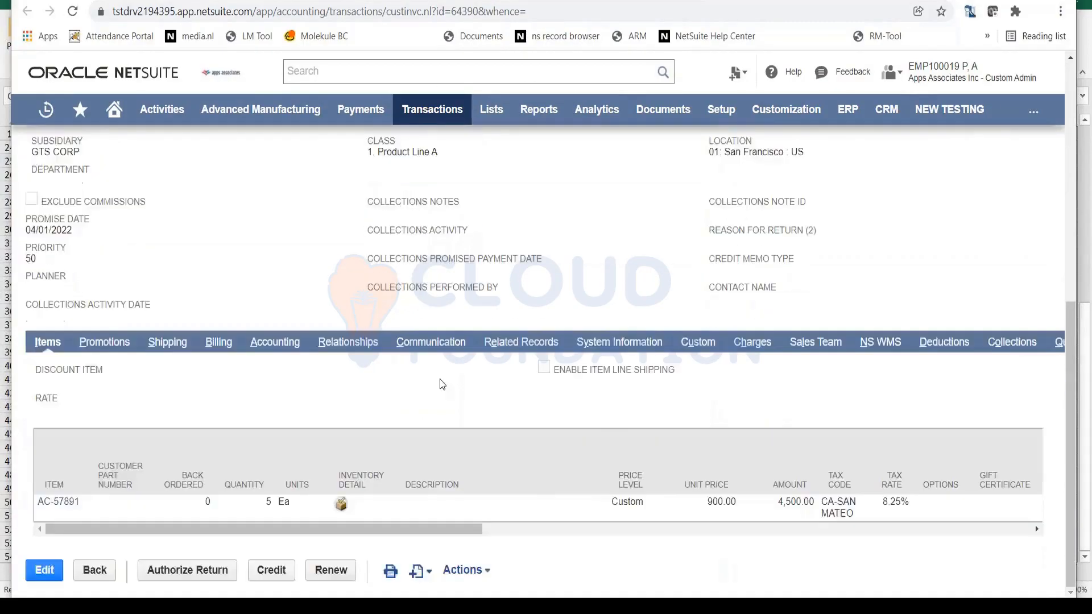
scroll(443, 385, up, 8)
scroll(439, 386, down, 5)
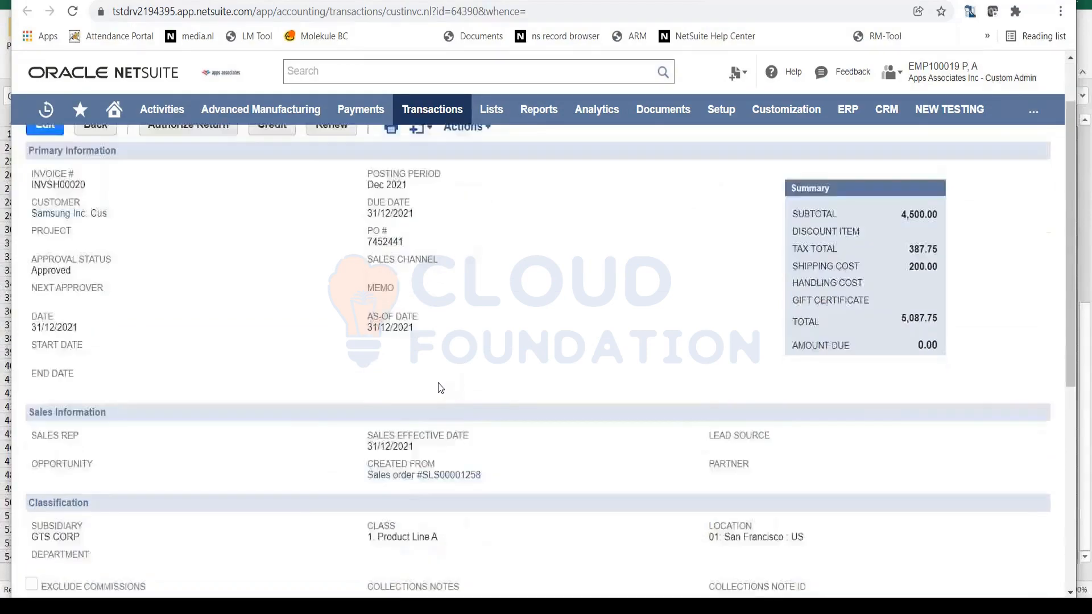
- Open the sales order the Samsung Inc. Cus invoice was created from and start its next bill
click(442, 239)
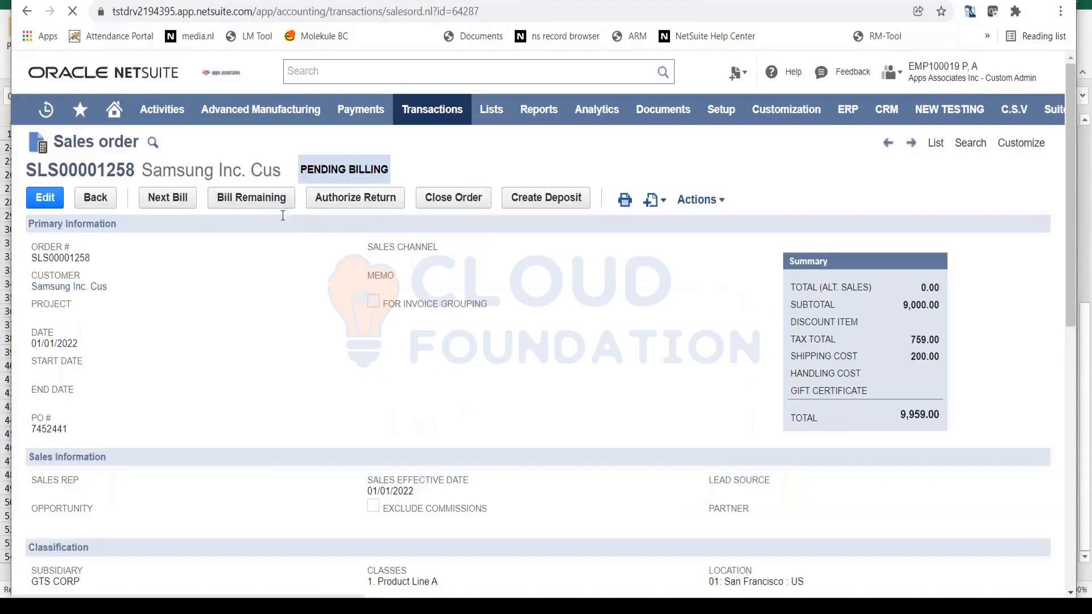
click(178, 200)
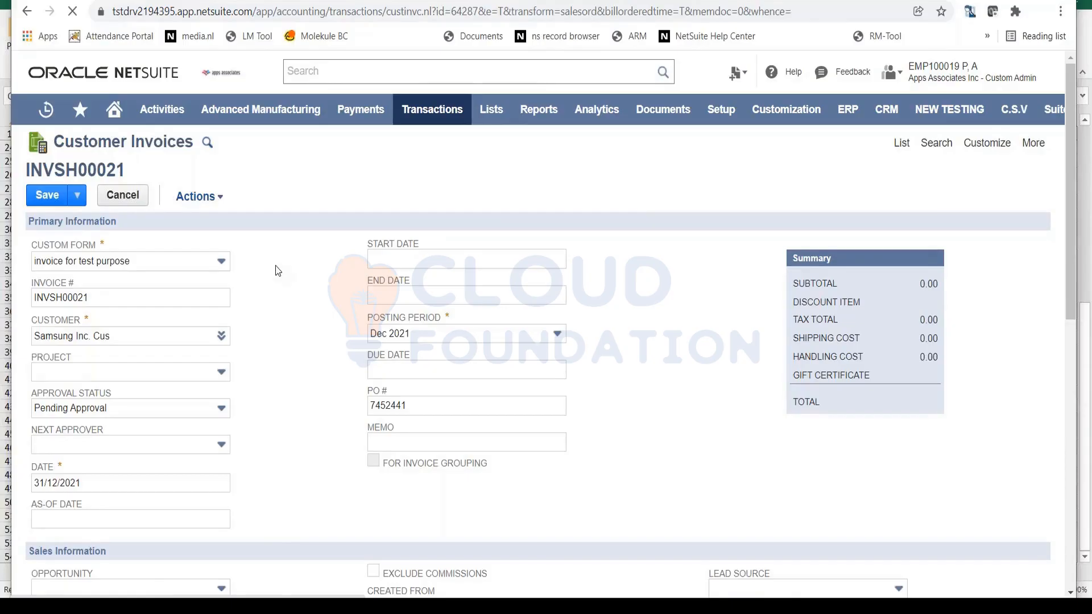
scroll(279, 272, down, 10)
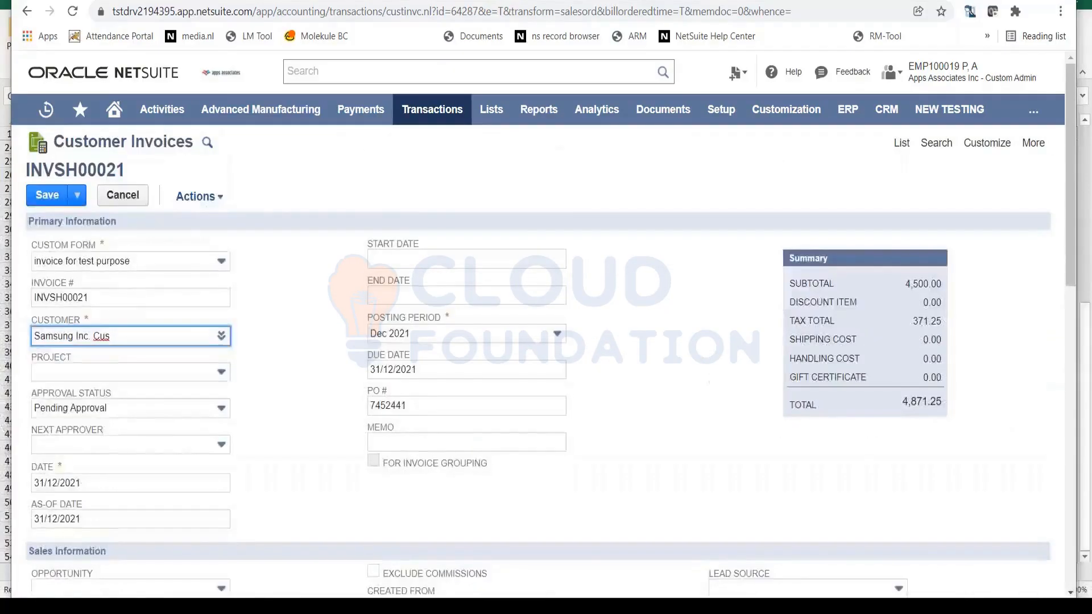
- Turn off the To Be E-mailed option on the new customer invoice and save it
click(54, 199)
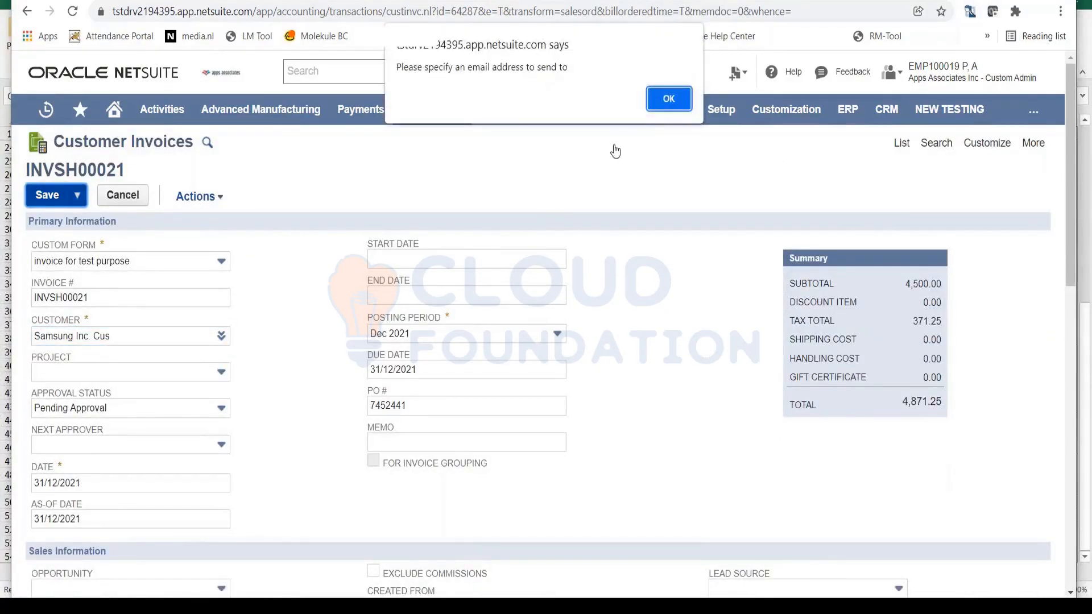
click(669, 99)
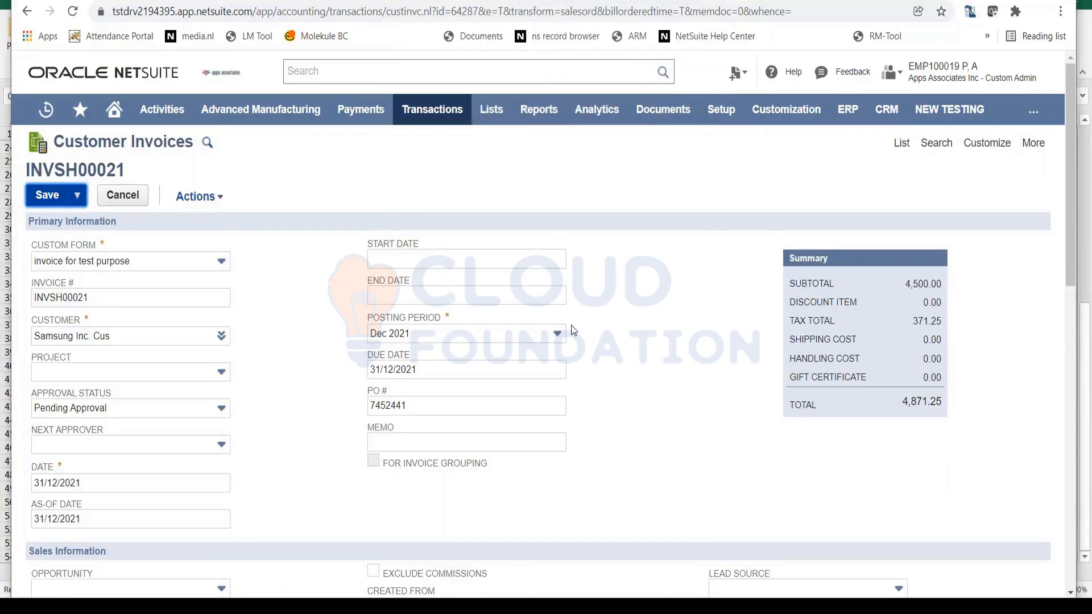
click(46, 461)
scroll(49, 284, up, 10)
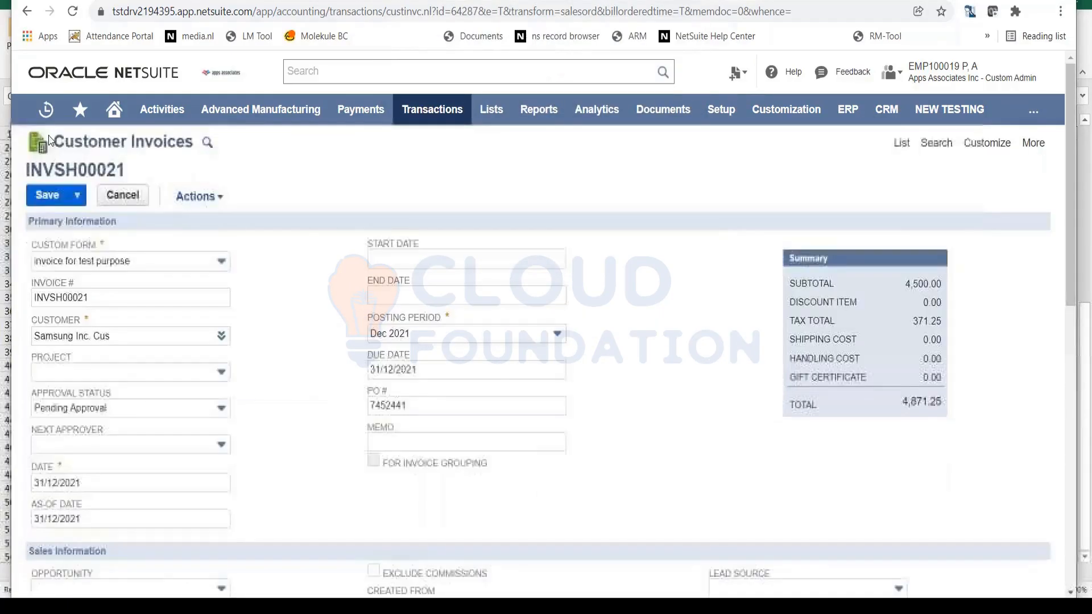
click(40, 202)
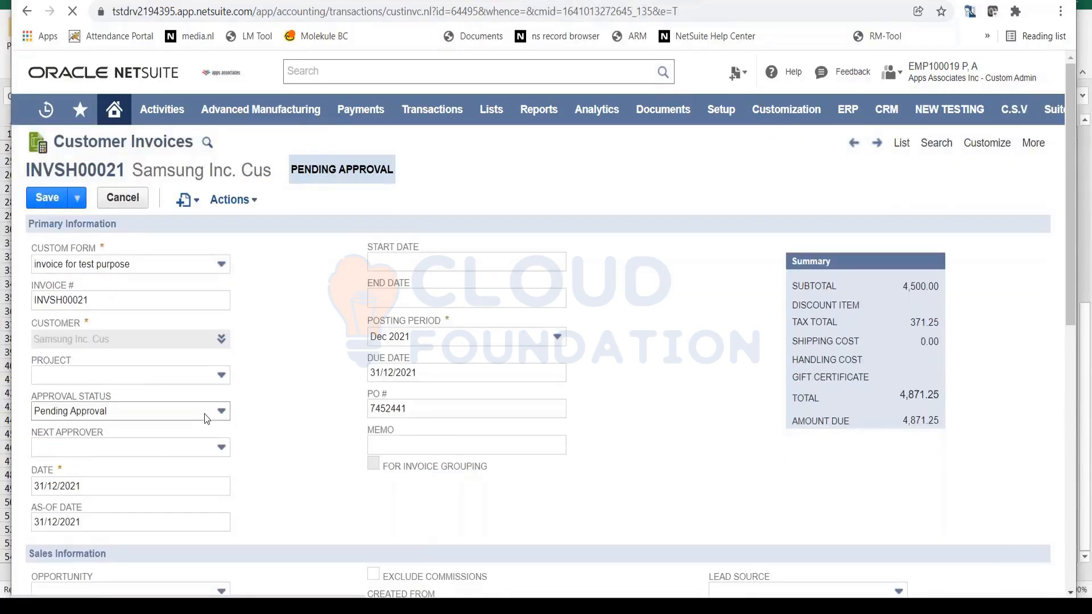
- Set the new customer invoice's approval status to Approved and save it
click(208, 416)
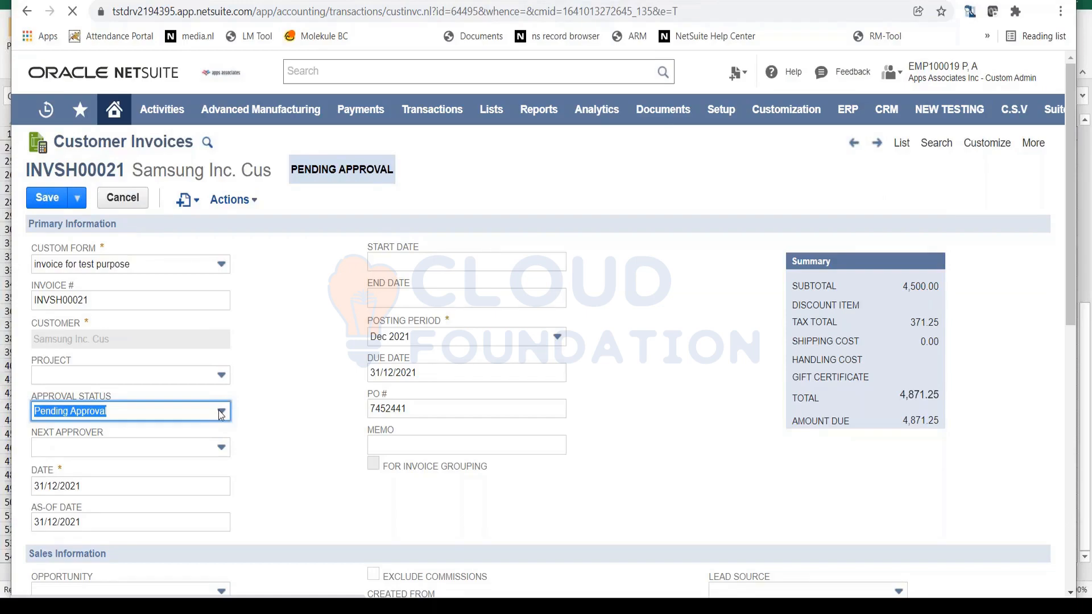
click(222, 412)
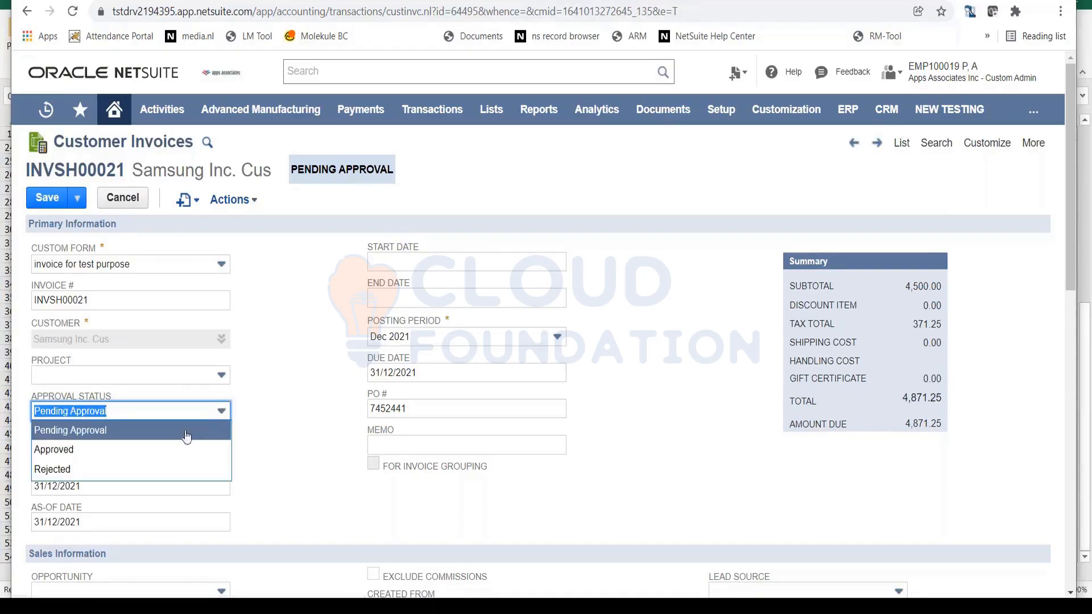
click(177, 450)
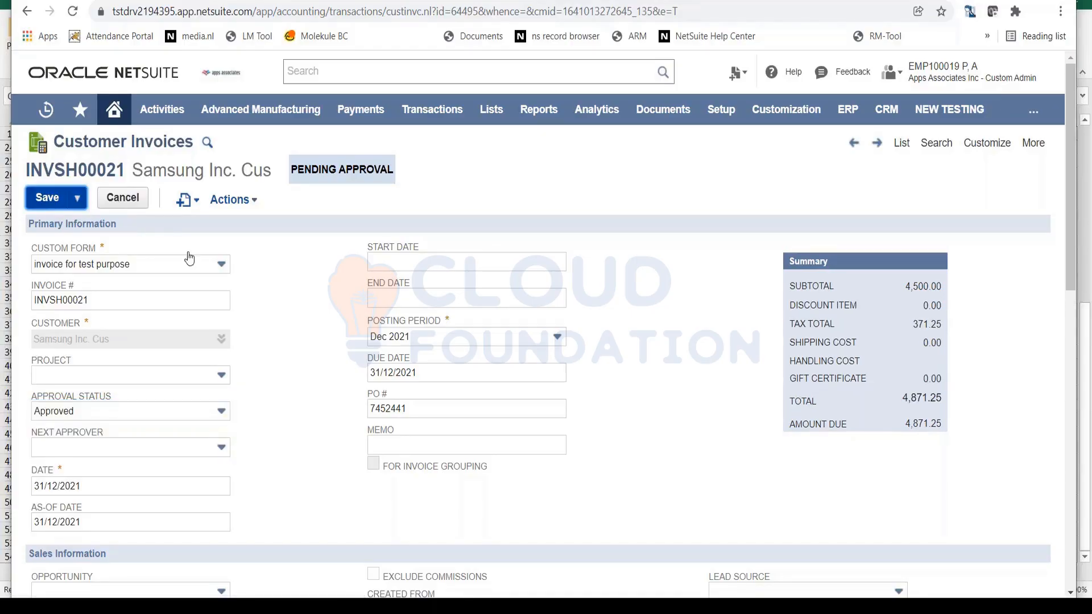
key(Return)
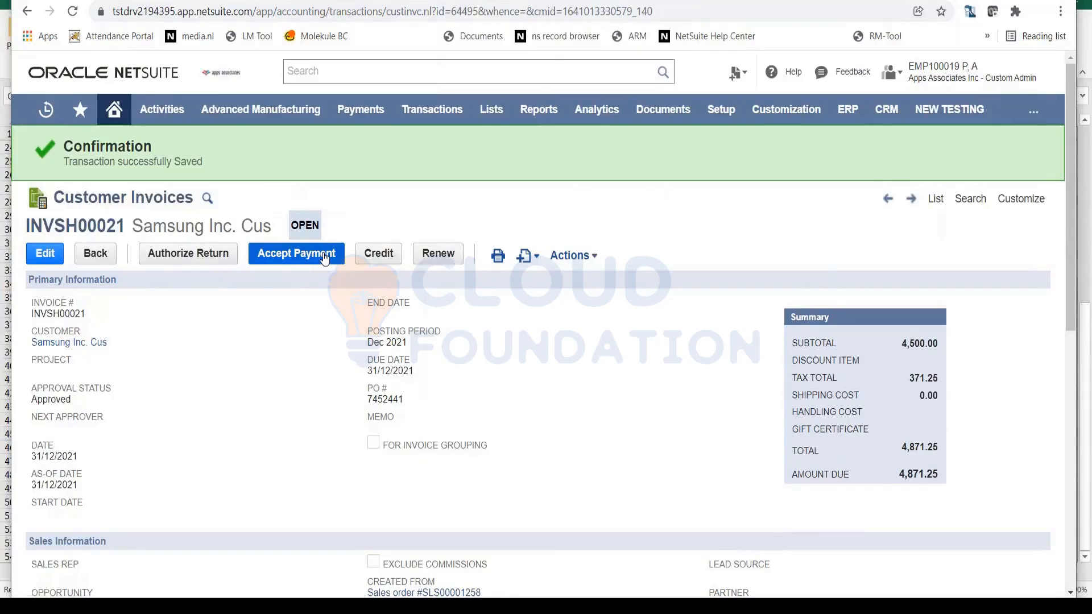
- Start a payment for the approved invoice and apply the customer's open 4,871.25 credit memo to it
click(325, 258)
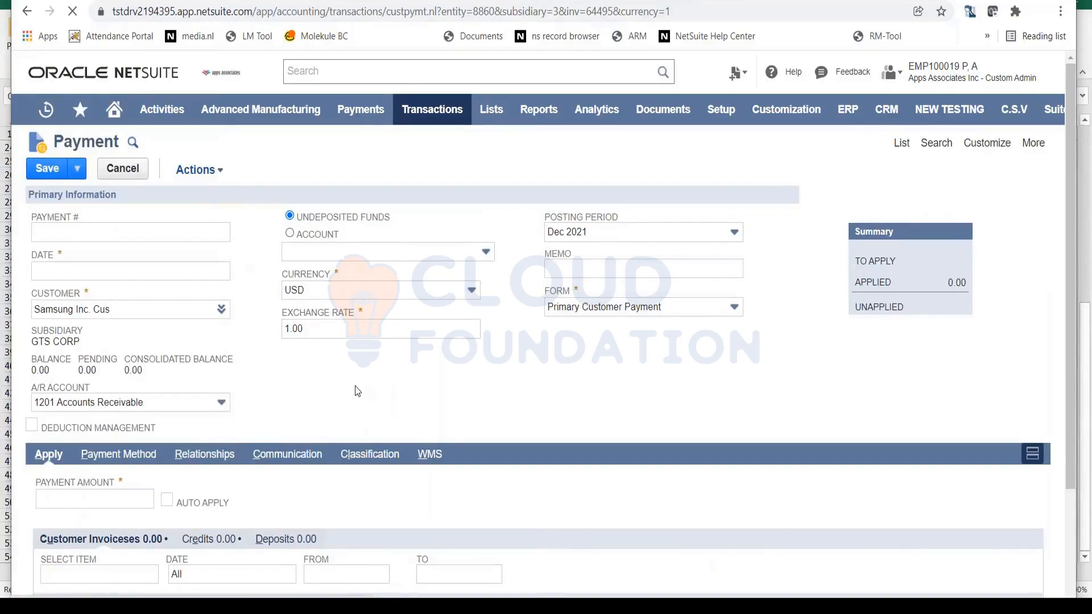
scroll(353, 384, down, 3)
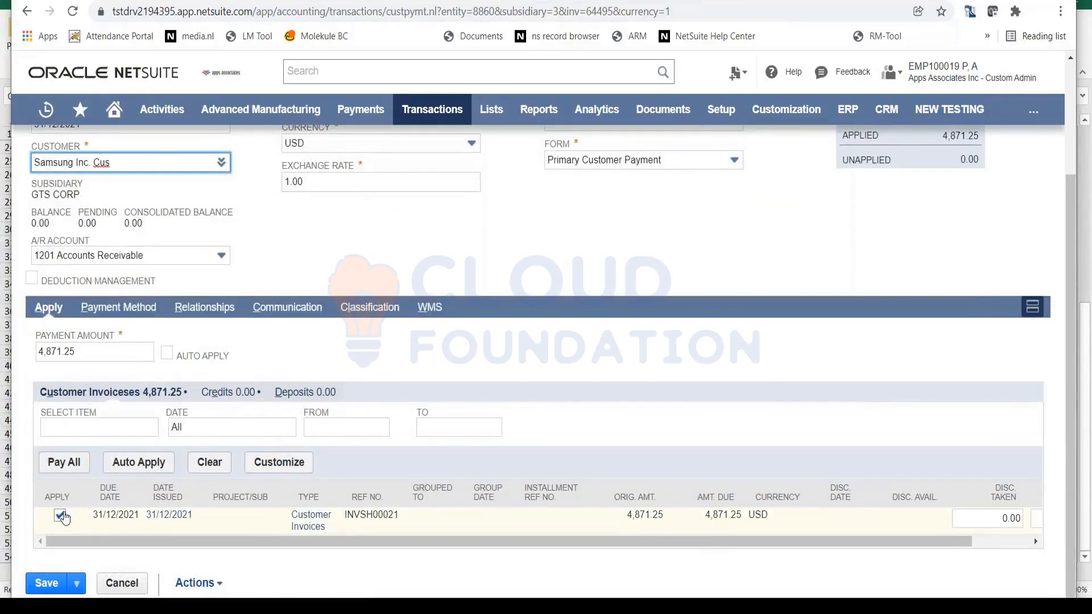
click(223, 396)
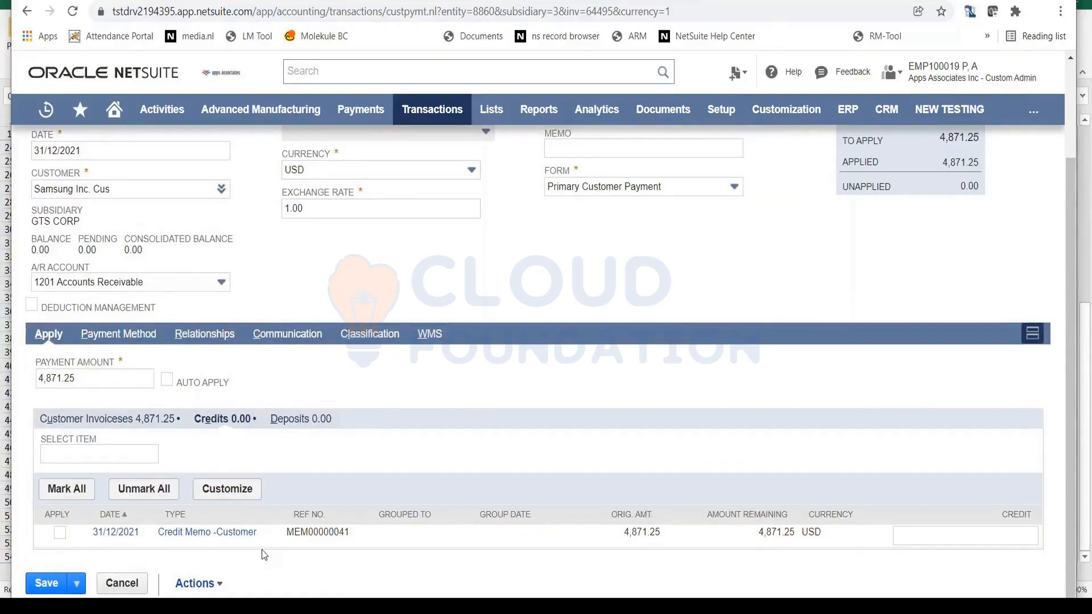
click(61, 533)
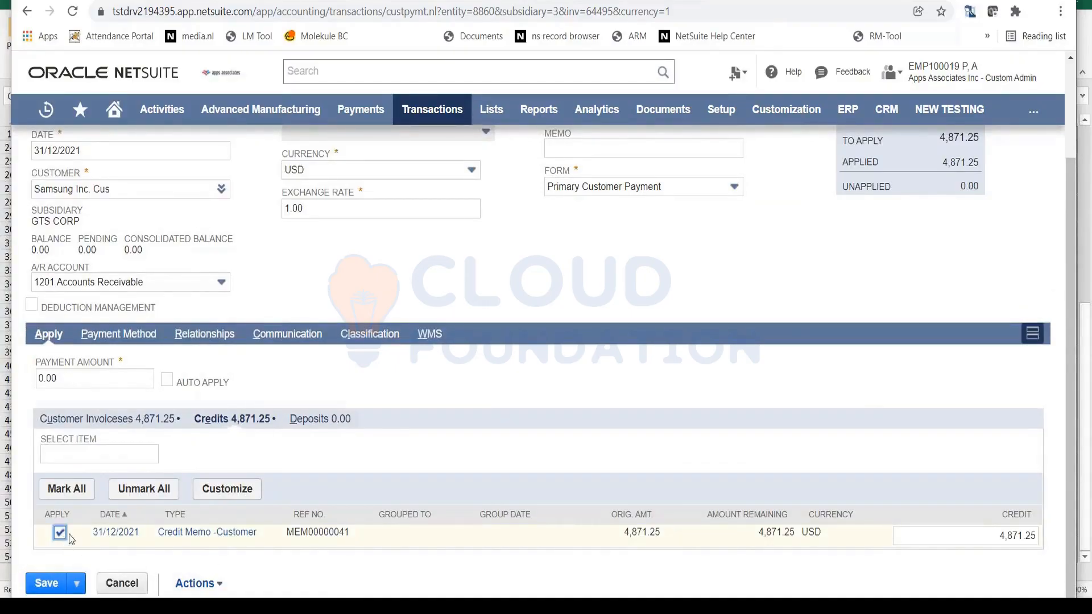
scroll(231, 497, up, 3)
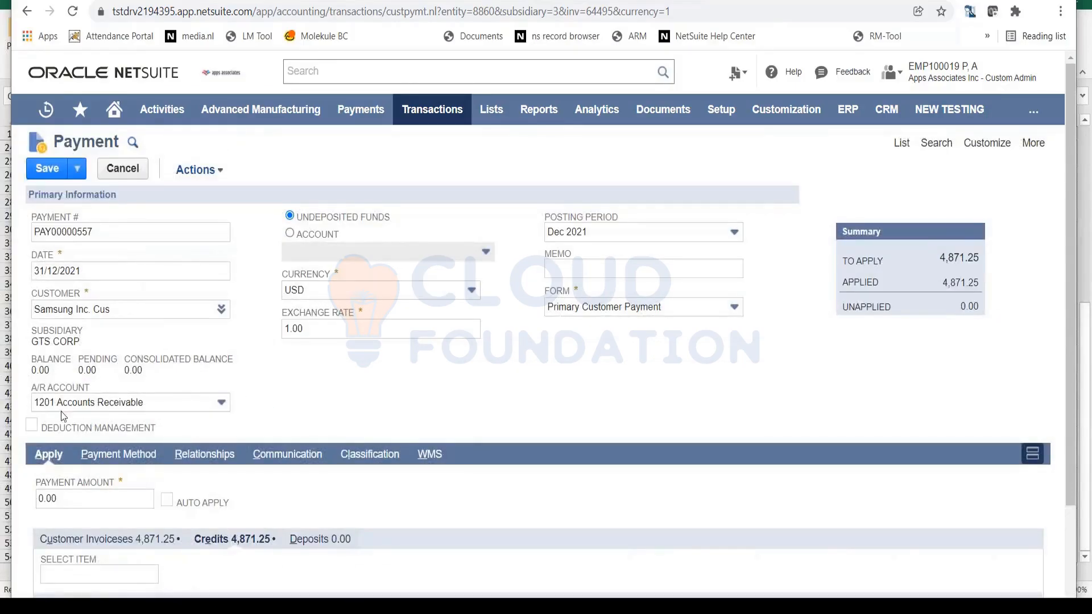
click(68, 501)
click(70, 501)
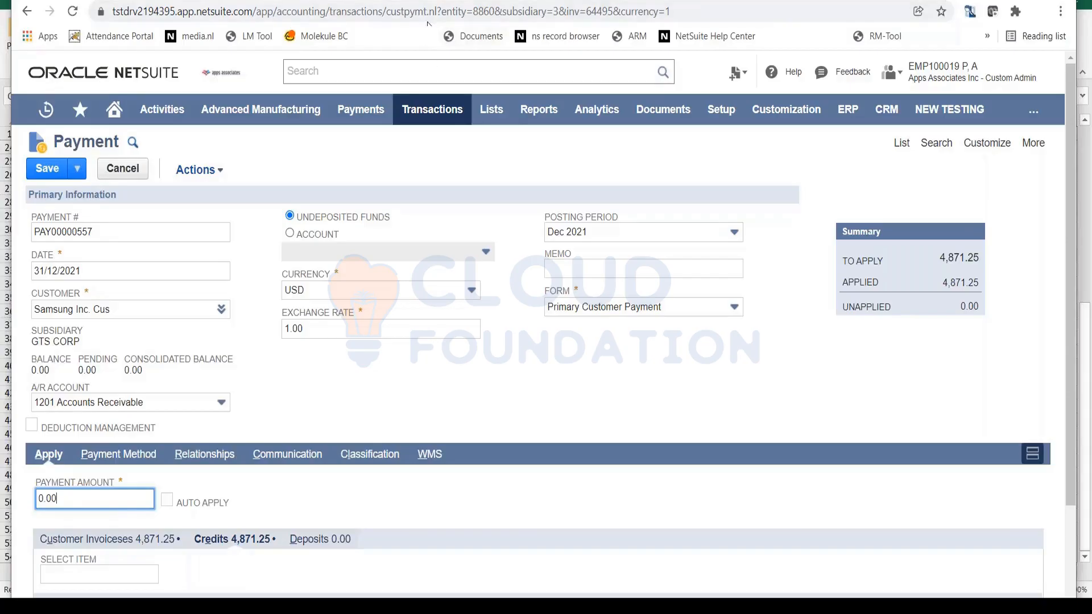
- Switch to the open customer credit memo, start a customer refund from it, and check the available refund accounts
click(436, 1)
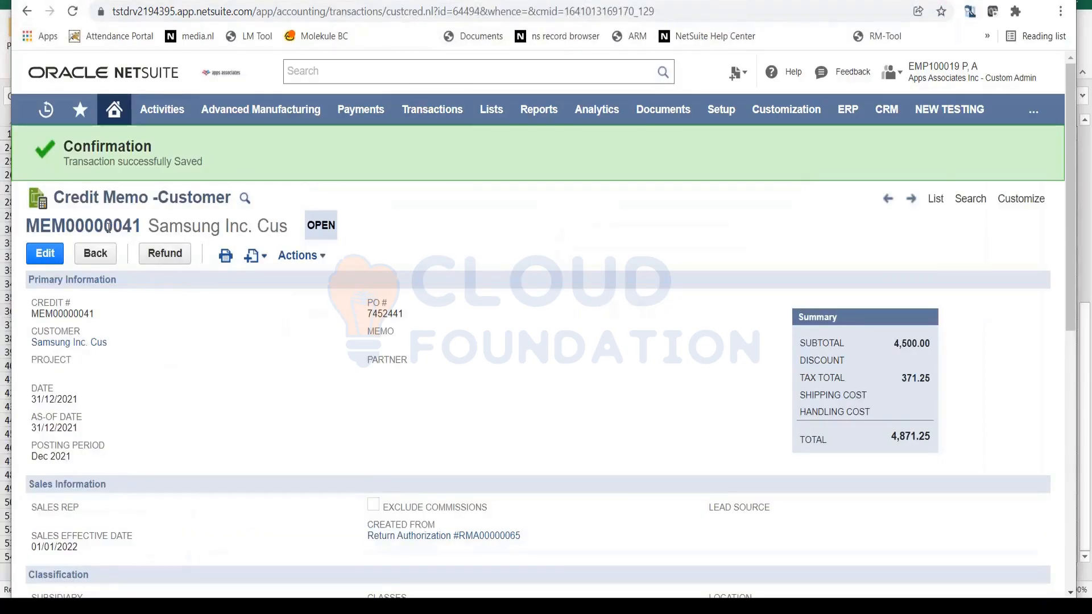
triple_click(88, 198)
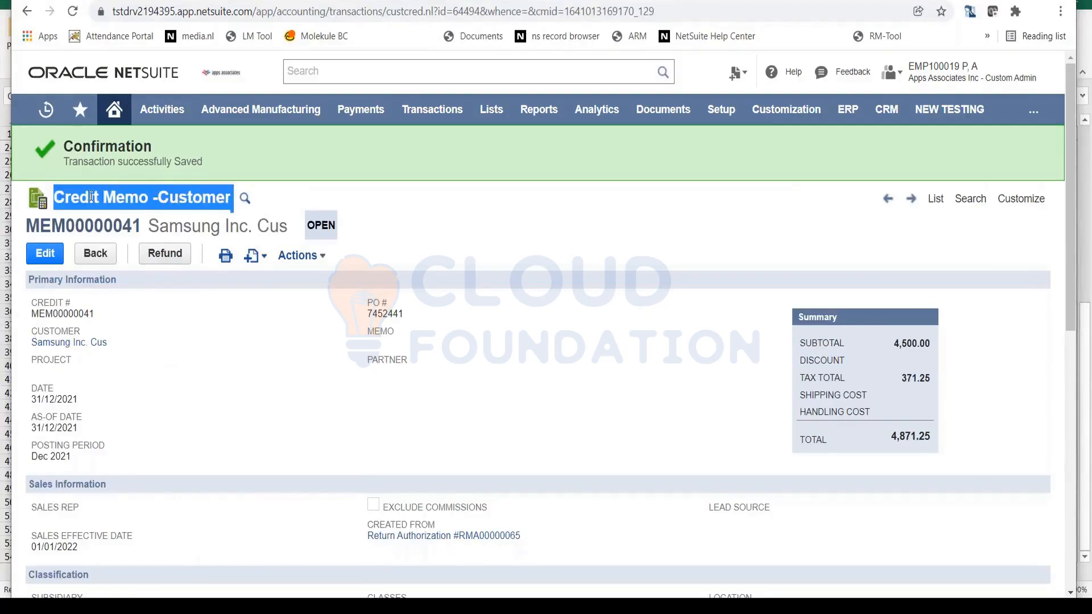
click(160, 255)
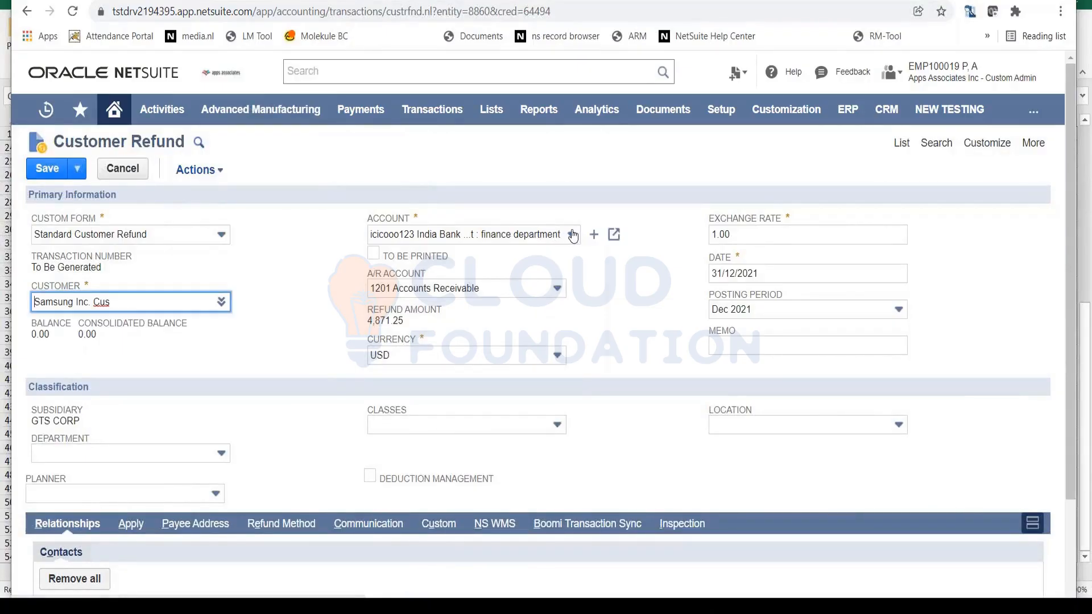
click(572, 234)
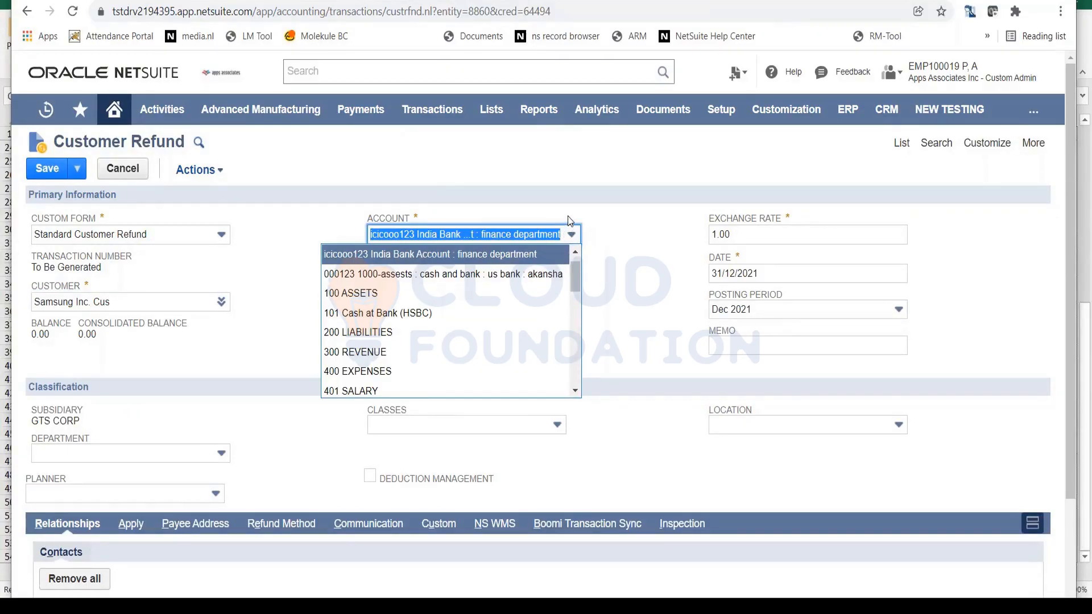
click(598, 201)
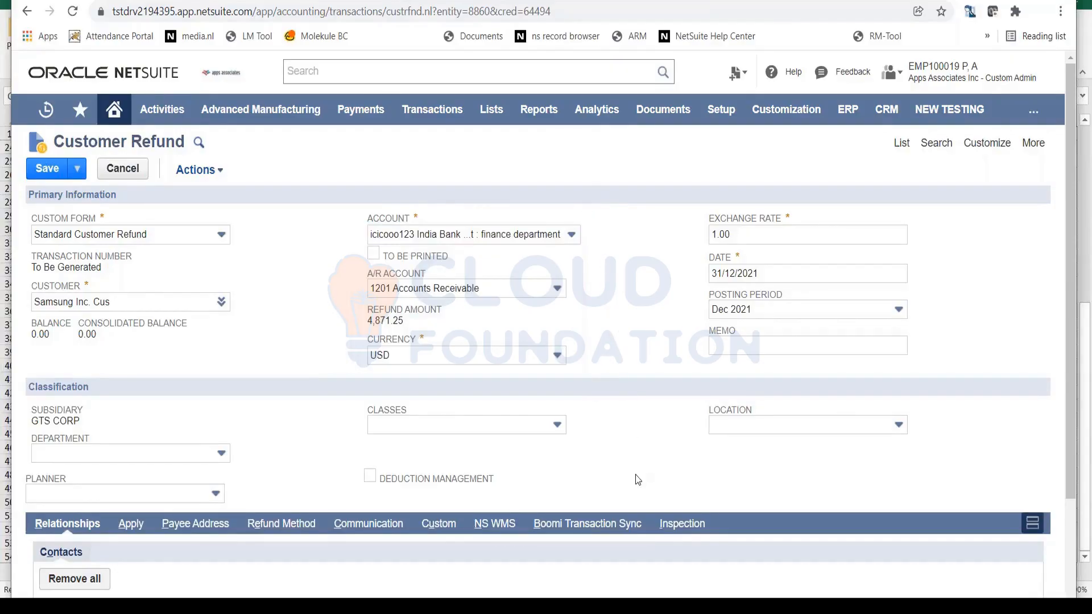
- Set the customer refund's payment option to Check and save the refund
scroll(641, 473, down, 1)
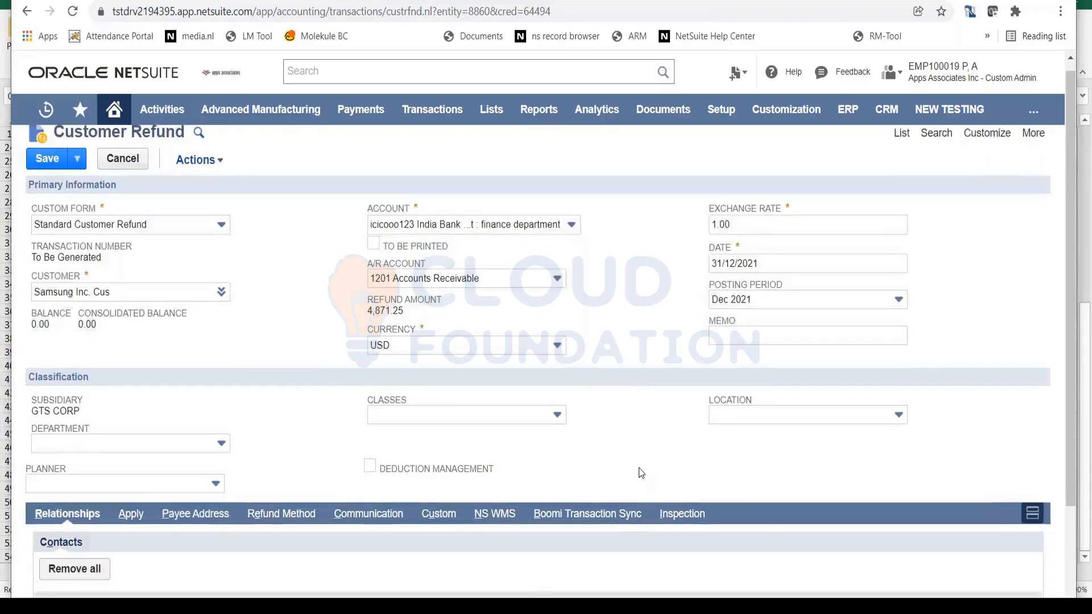
scroll(641, 473, down, 3)
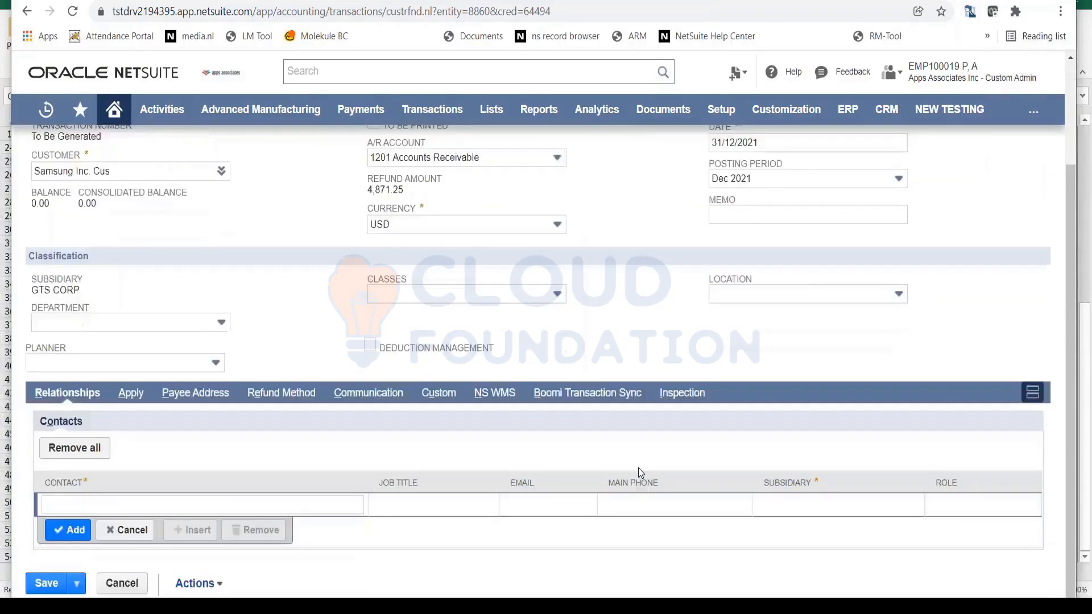
scroll(639, 472, up, 3)
click(286, 524)
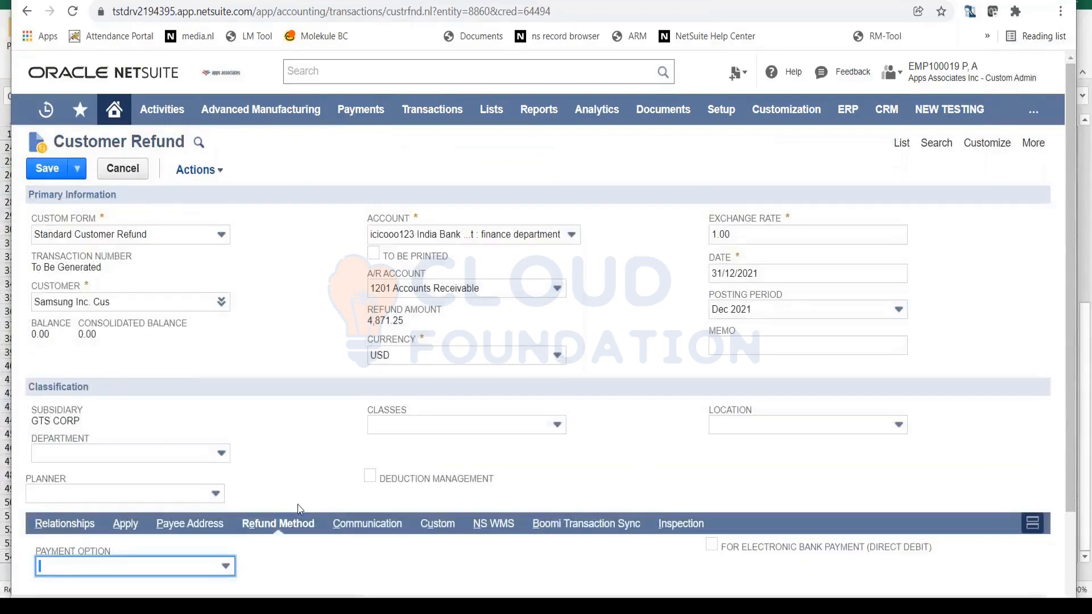
scroll(227, 473, down, 2)
click(215, 459)
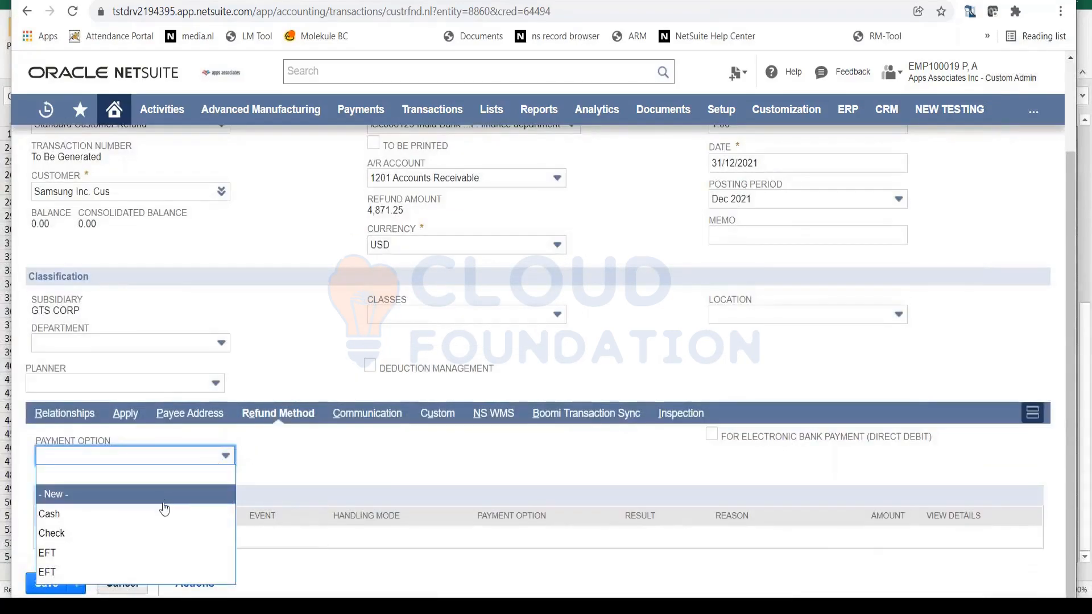
click(150, 540)
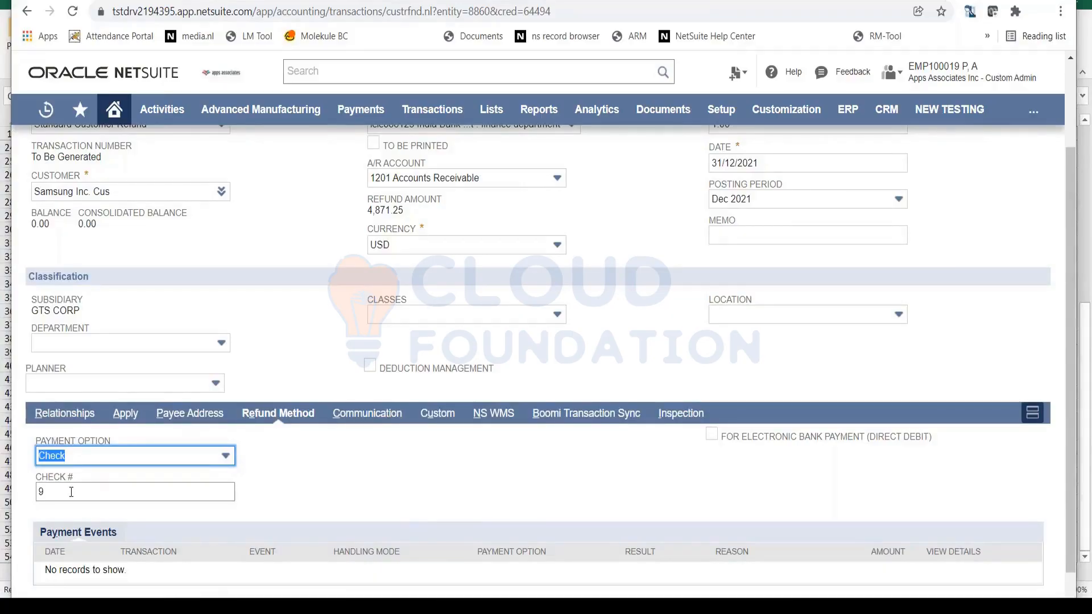
scroll(329, 451, up, 2)
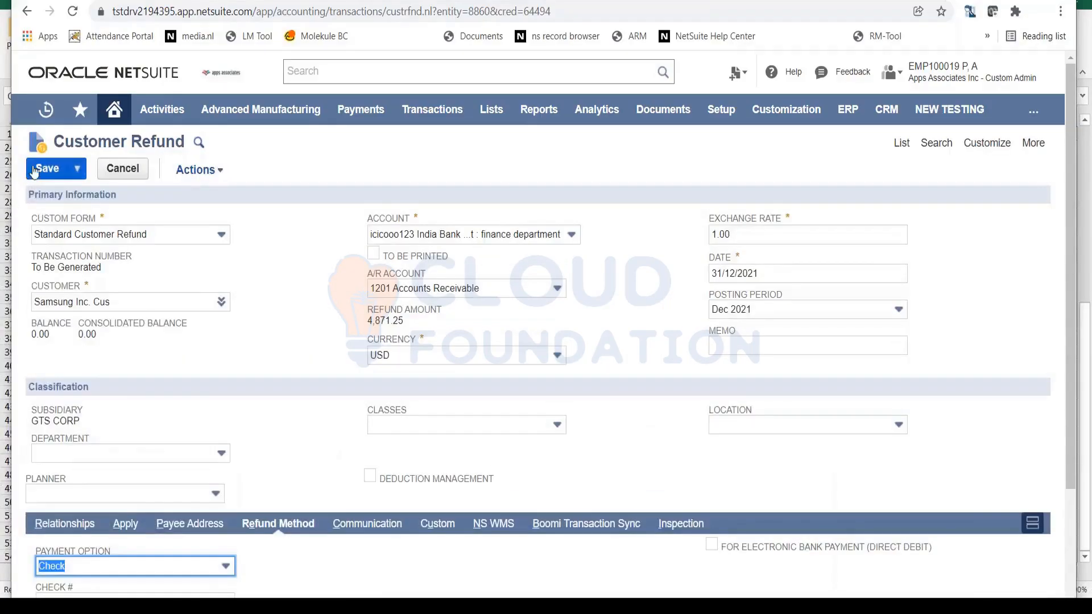
click(35, 170)
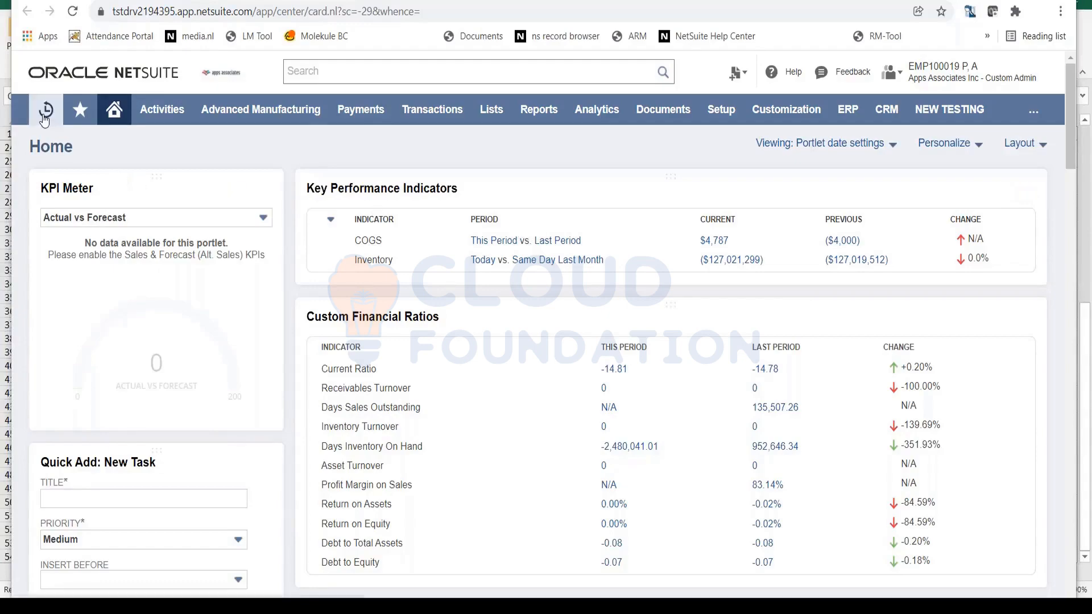
mouse_move(49, 126)
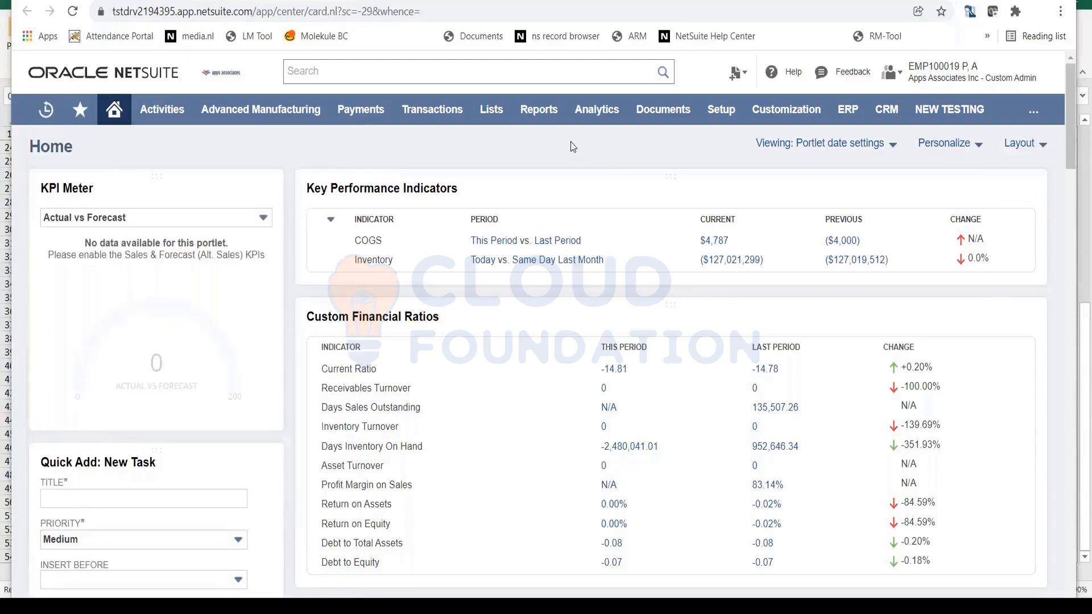